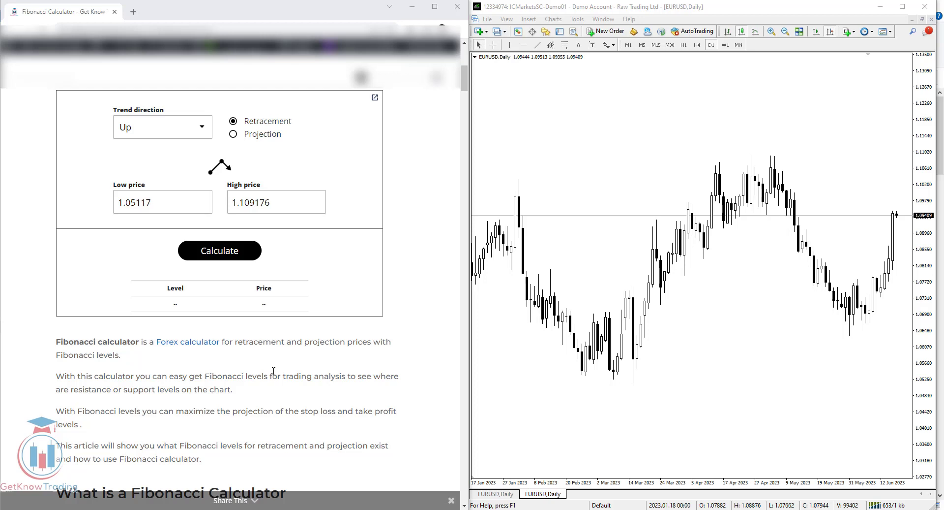
Step: Keep the calculator on Up-trend Retracement for the 1.05117–1.109176 price range
left_click(626, 180)
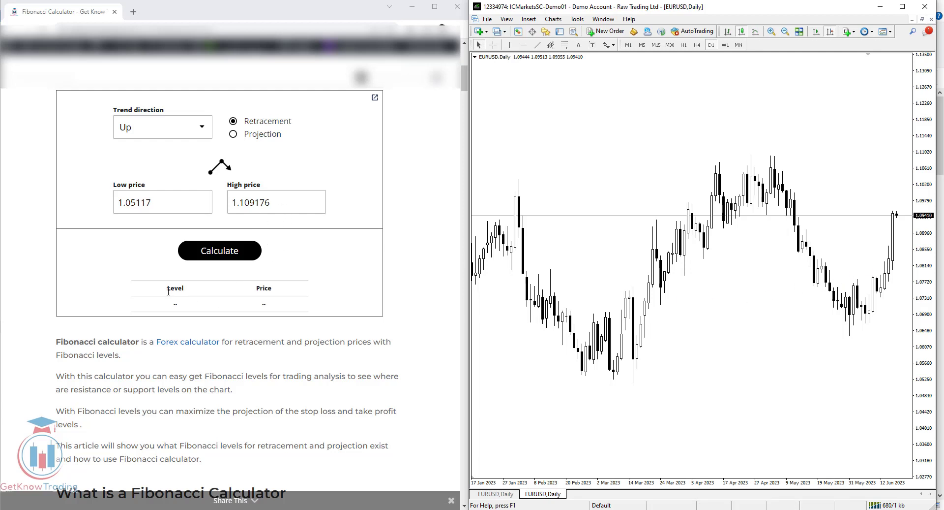
left_click_drag(269, 288, 258, 289)
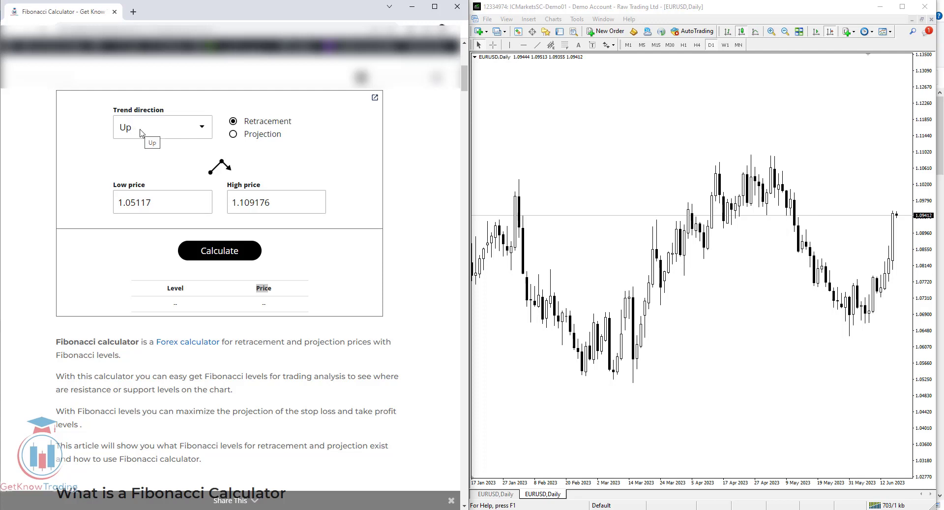
left_click(202, 129)
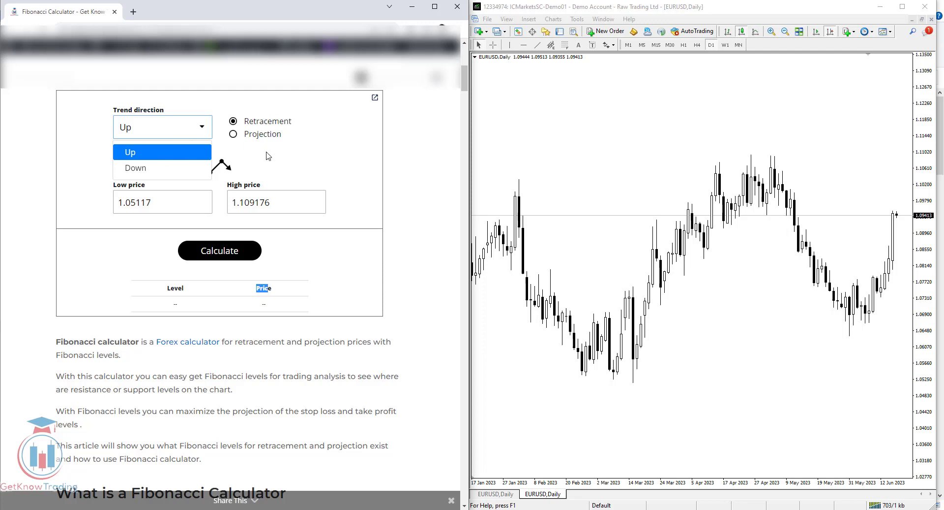
left_click(306, 153)
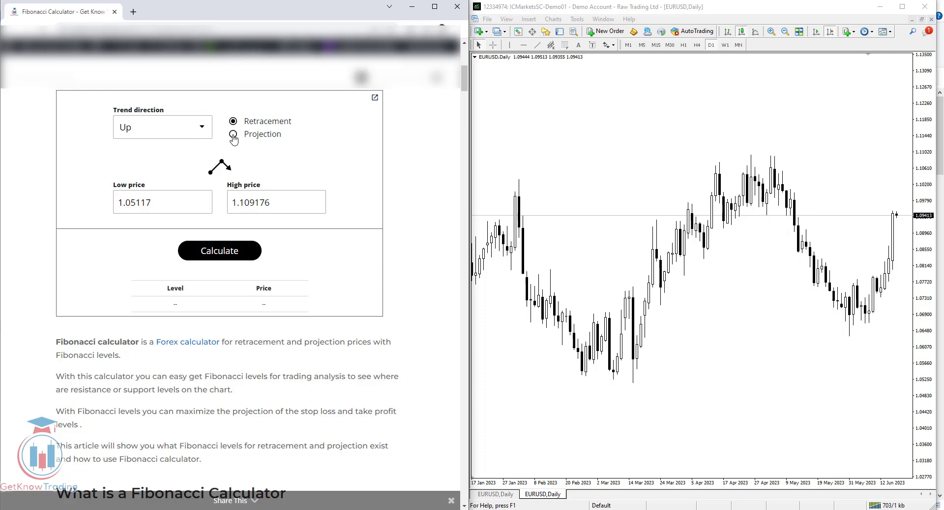
left_click(234, 137)
left_click(234, 123)
left_click(275, 203)
Step: Calculate the retracement levels and select the results, 23.6% at 1.0955 through 161.8% at 1.0153
left_click(222, 253)
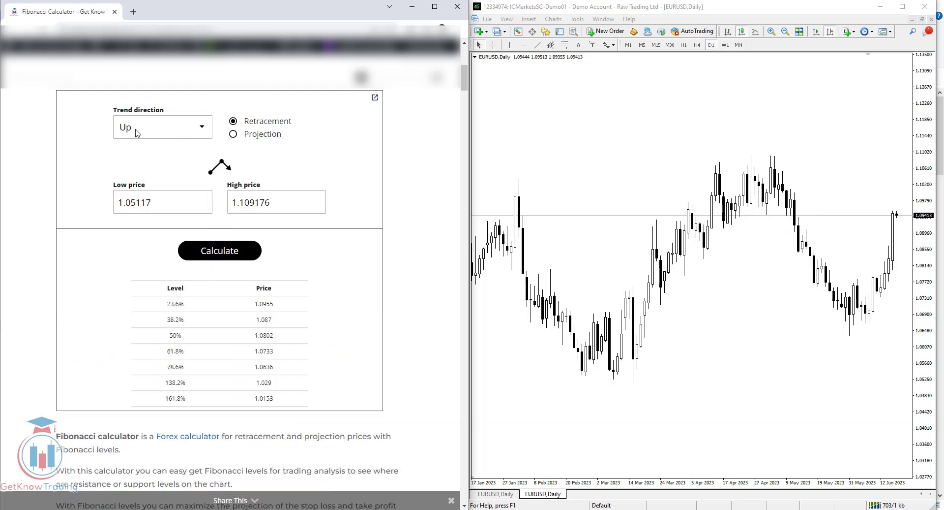
left_click_drag(166, 303, 191, 406)
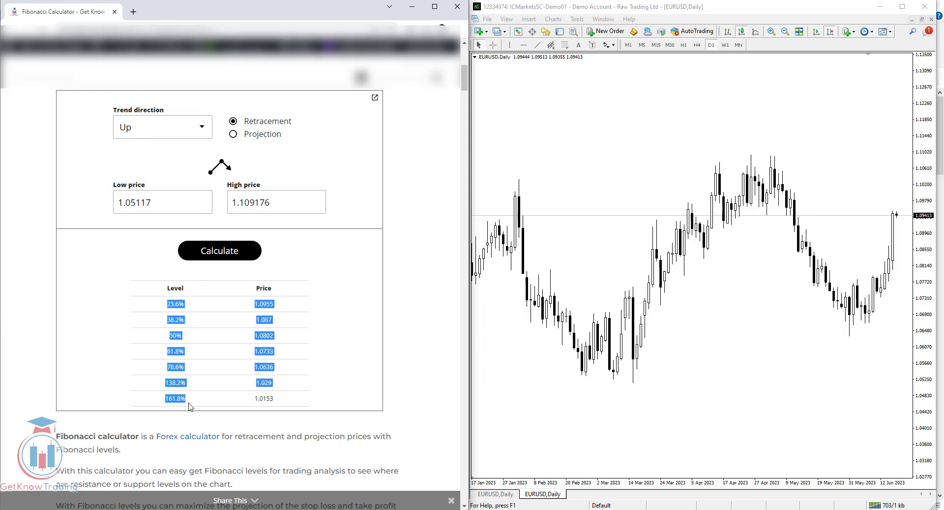
left_click_drag(255, 303, 279, 399)
left_click(279, 399)
left_click(520, 379)
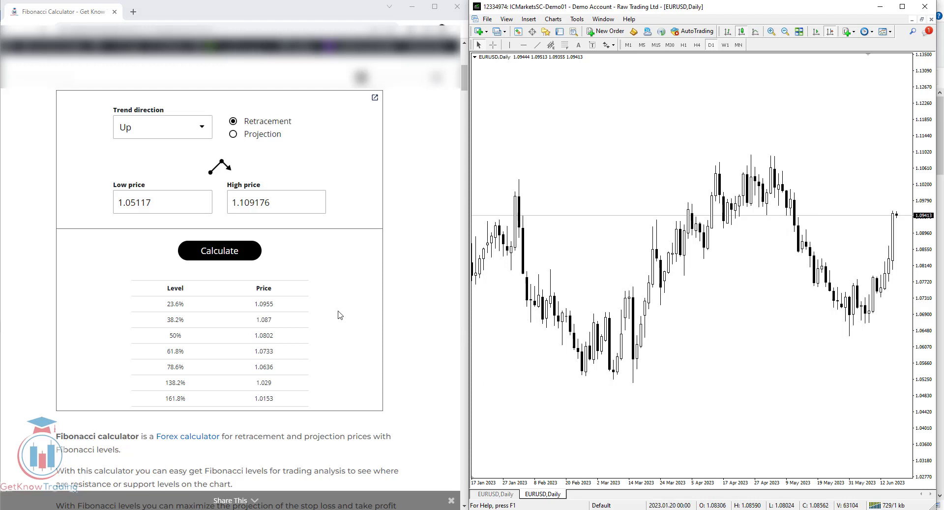
Step: Calculate the retracement levels with Down as the trend direction
left_click(158, 128)
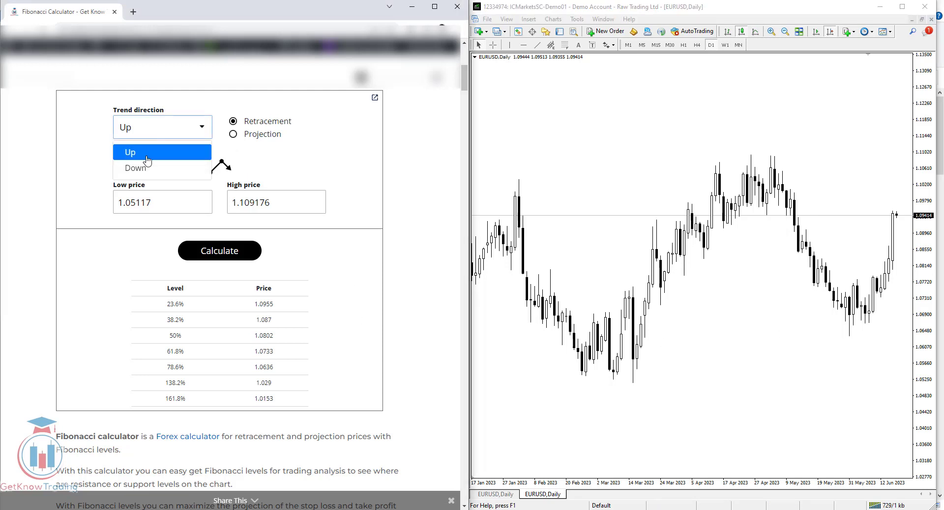
left_click(147, 169)
left_click(213, 255)
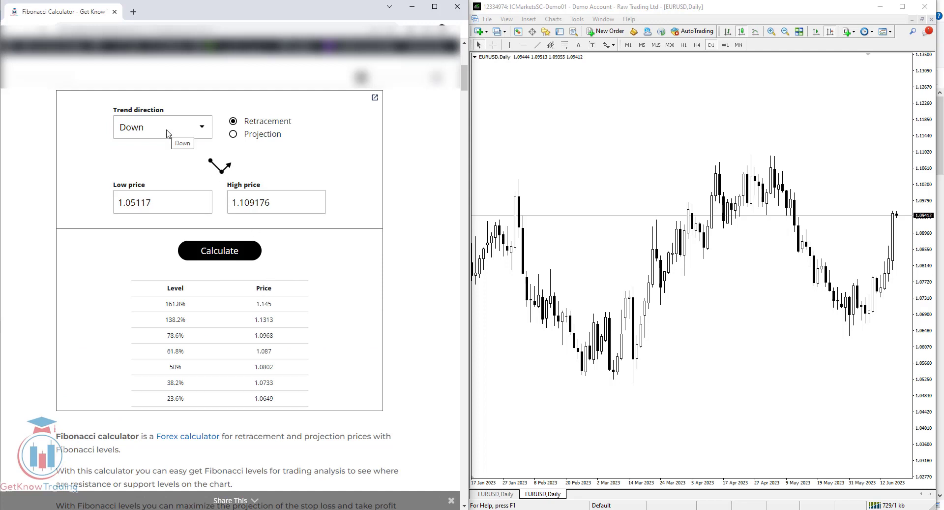
Step: Try Projection mode, then return to Retracement with the trend direction set back to Up
left_click(233, 135)
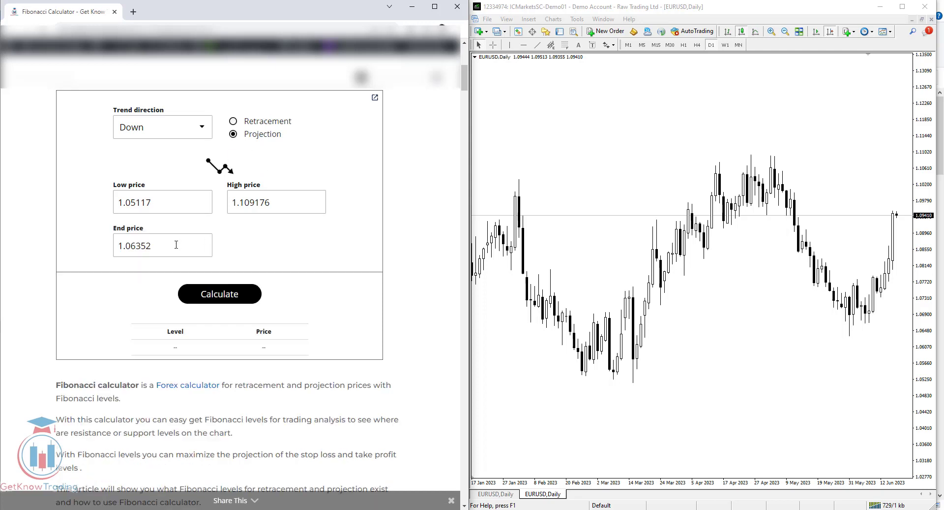
double_click(146, 246)
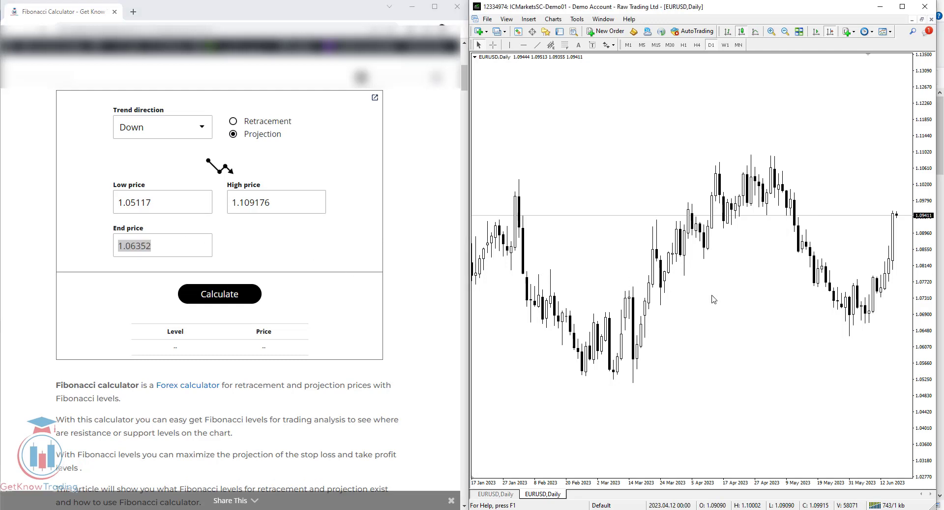
left_click(234, 121)
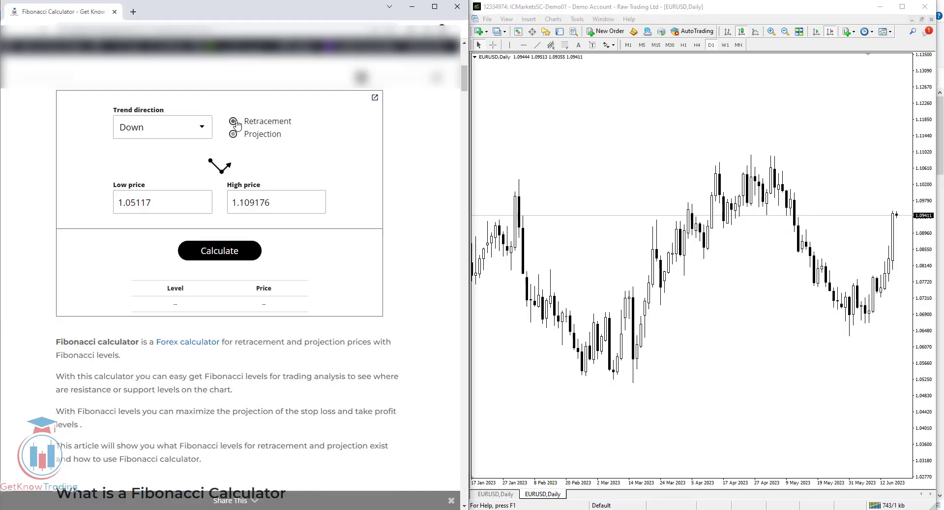
left_click(172, 127)
left_click(148, 148)
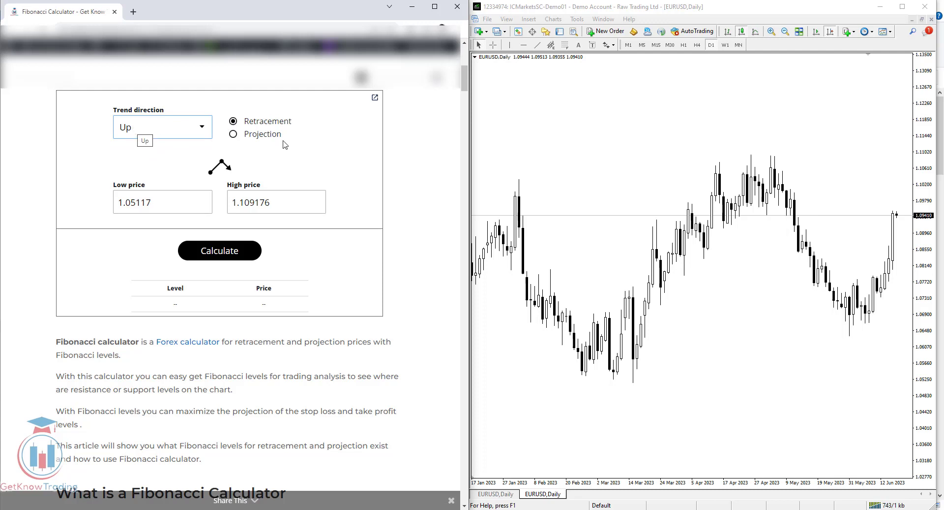
left_click(615, 158)
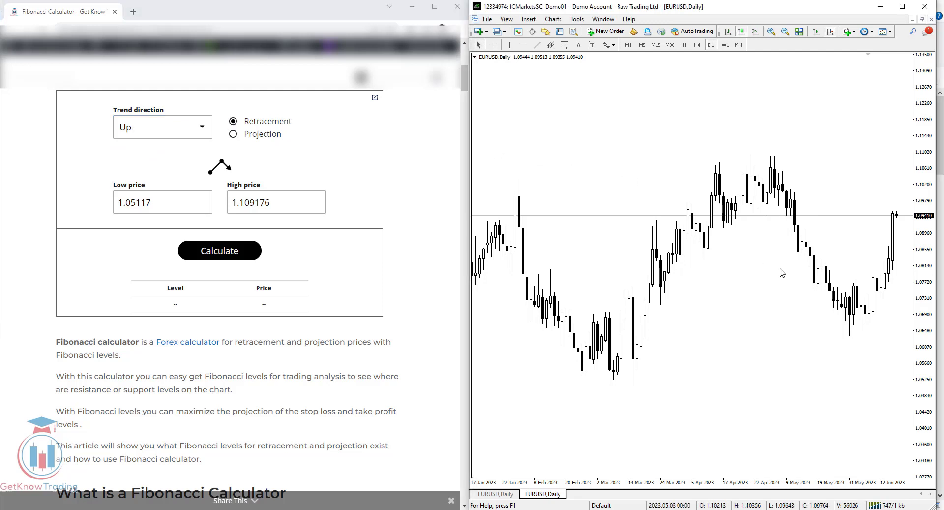
left_click(167, 196)
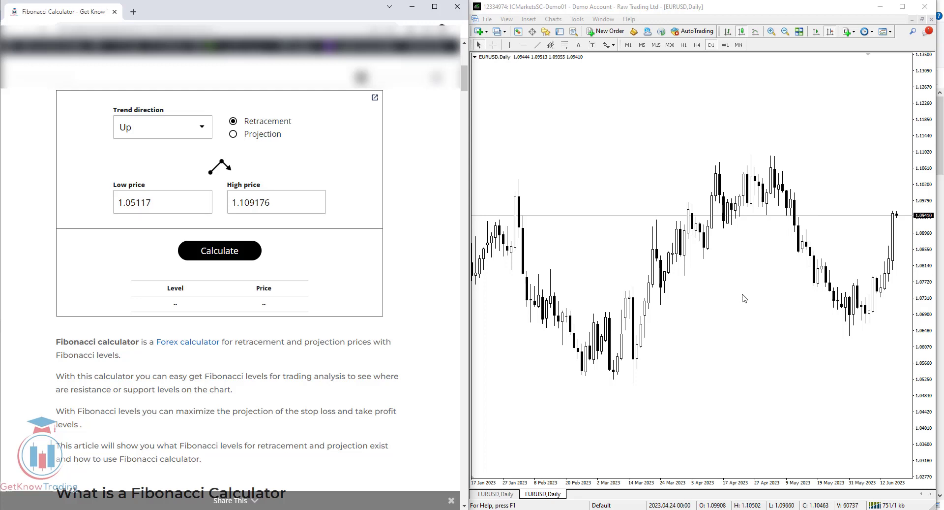
left_click(644, 324)
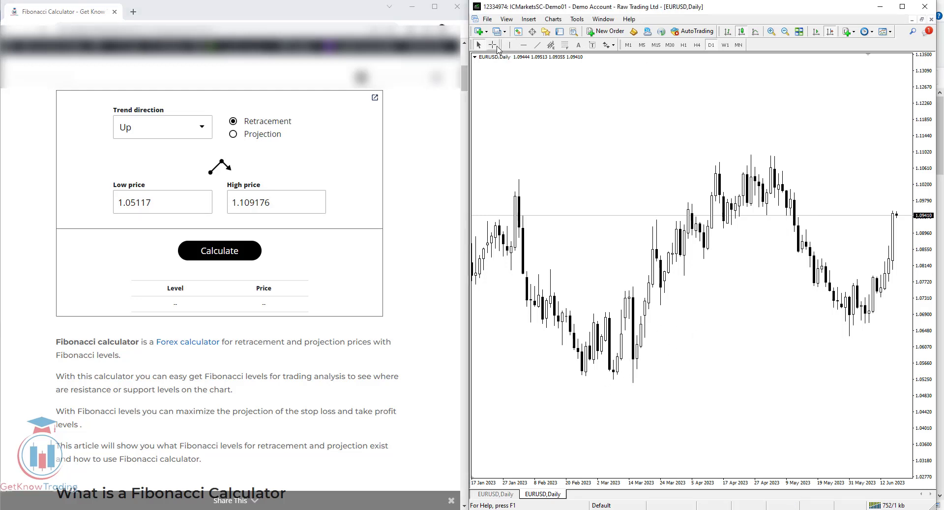
Step: With the crosshair on, draw a Fibonacci retracement from the 1.05243 March low to the 1.10920 high
left_click(492, 45)
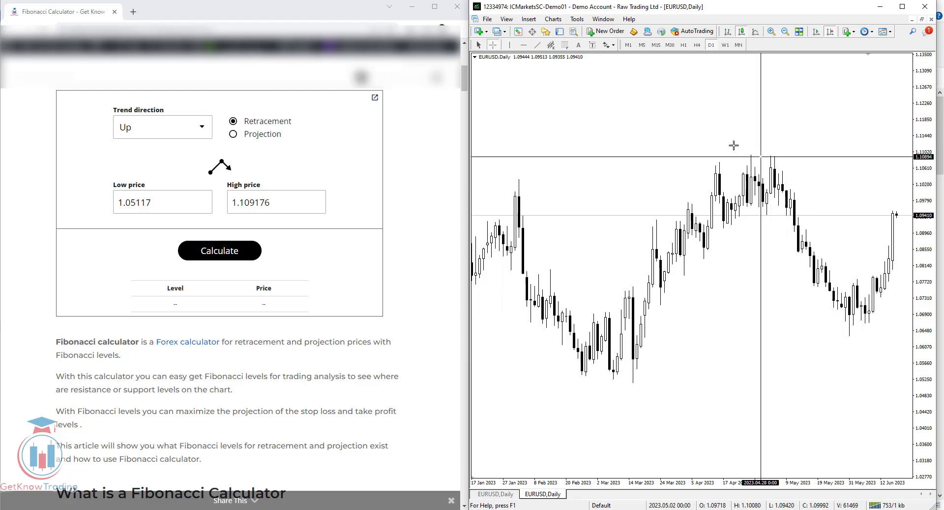
left_click(565, 45)
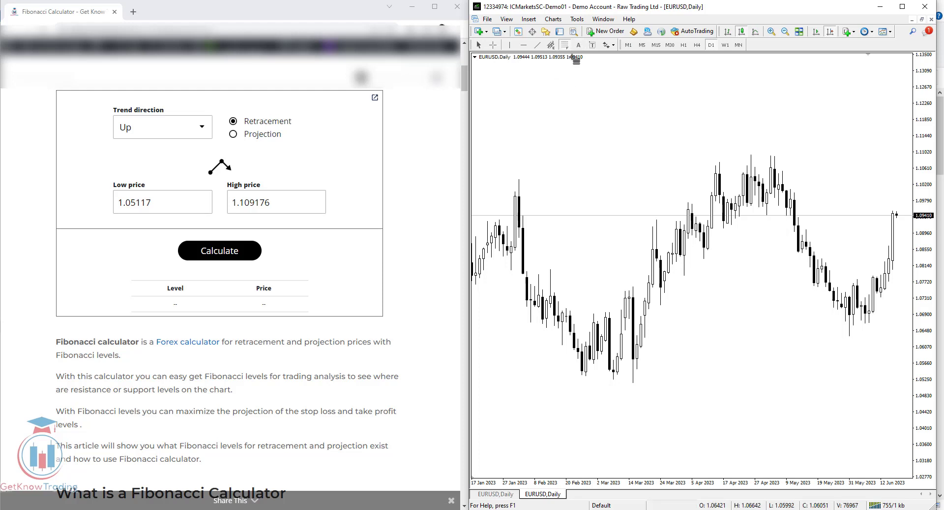
left_click_drag(614, 381, 772, 155)
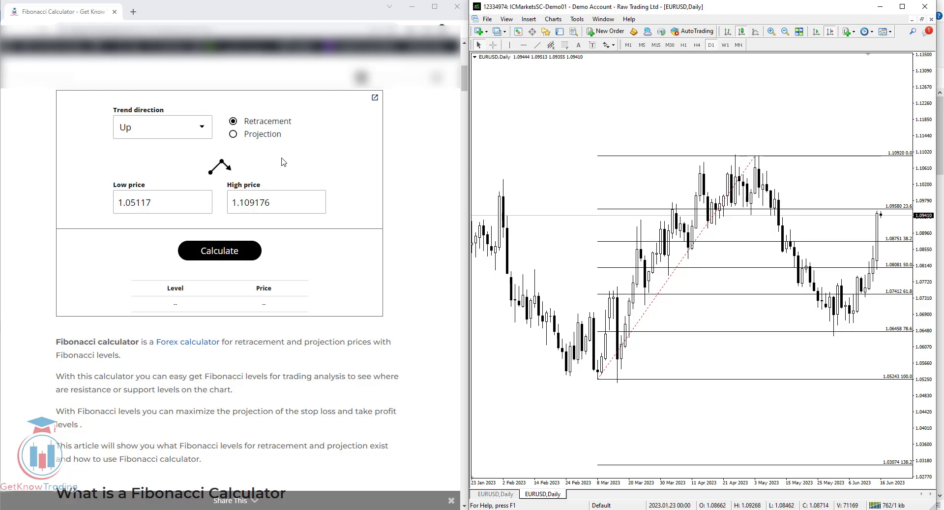
left_click(239, 161)
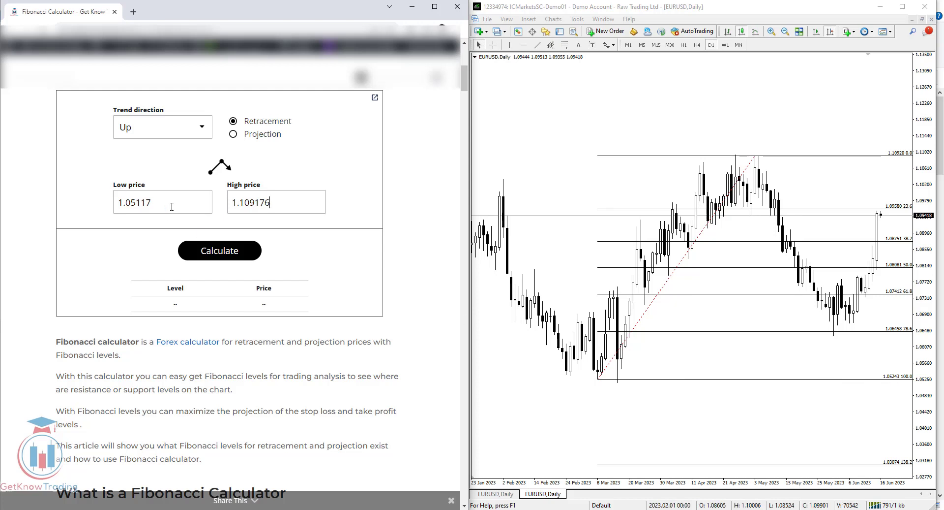
Step: Change Low to 1.05243 and High to 1.10920, then recalculate the retracement levels
left_click_drag(153, 202, 137, 205)
type("243")
mouse_move(268, 203)
left_mouse_down()
mouse_move(238, 204)
mouse_move(279, 204)
mouse_move(256, 204)
left_mouse_up()
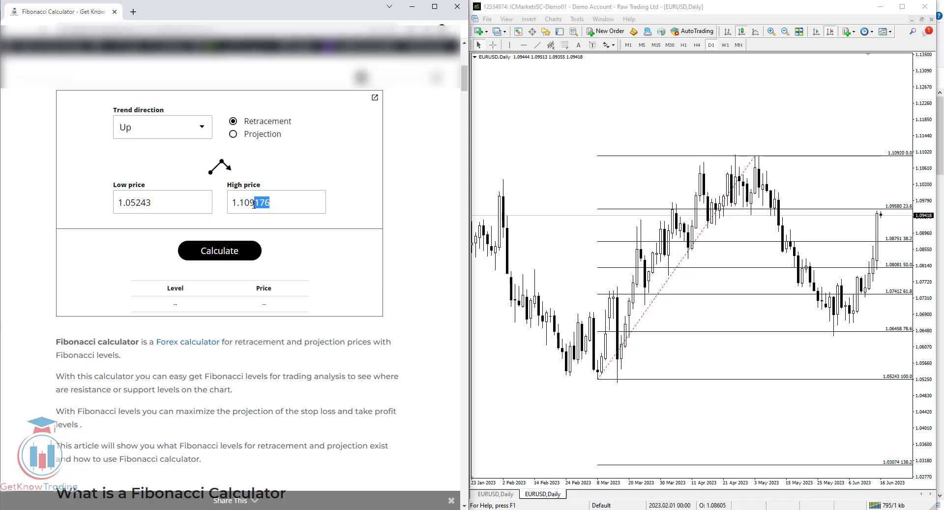
type("20")
left_click(231, 251)
Step: Highlight the 23.6% price 1.0958 and compare it with the chart's 23.6% line
left_click_drag(167, 309, 196, 402)
left_click(194, 404)
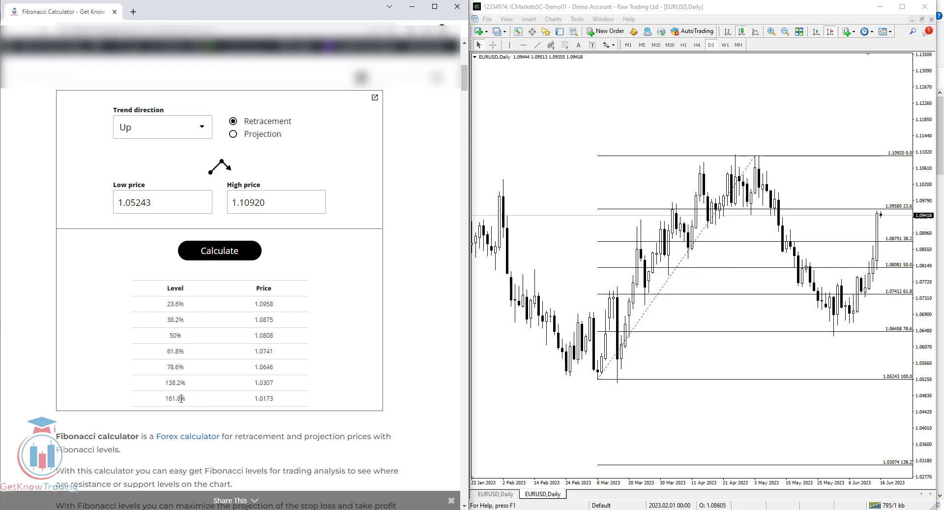
double_click(181, 398)
left_click(191, 320)
left_click_drag(178, 306, 181, 306)
left_click_drag(275, 306, 259, 305)
left_click(890, 195)
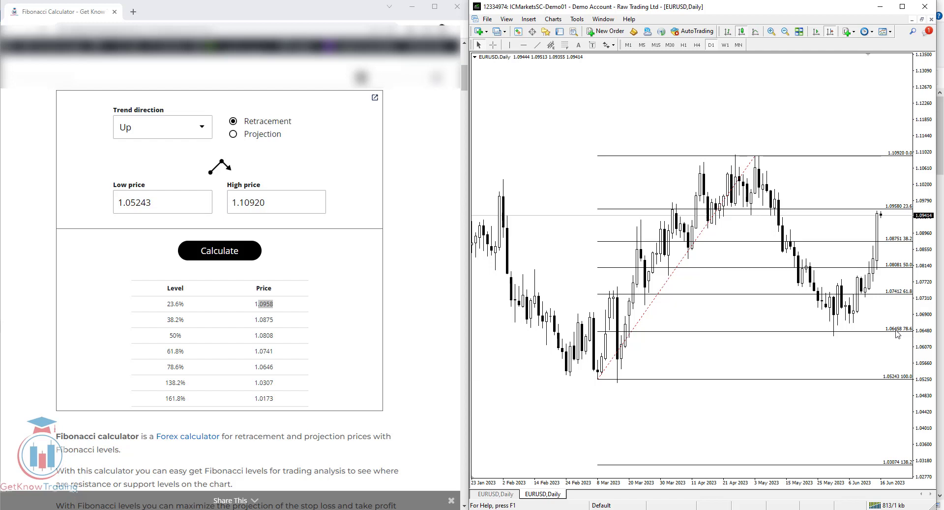
Step: Highlight the 78.6% price 1.0646 and compare it with the chart's 78.6% line
left_click_drag(273, 366, 250, 372)
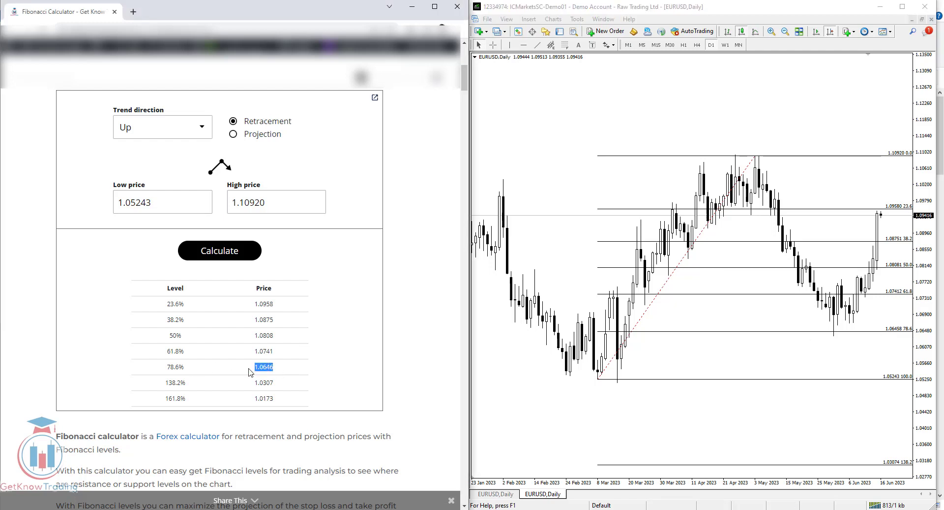
left_click(834, 330)
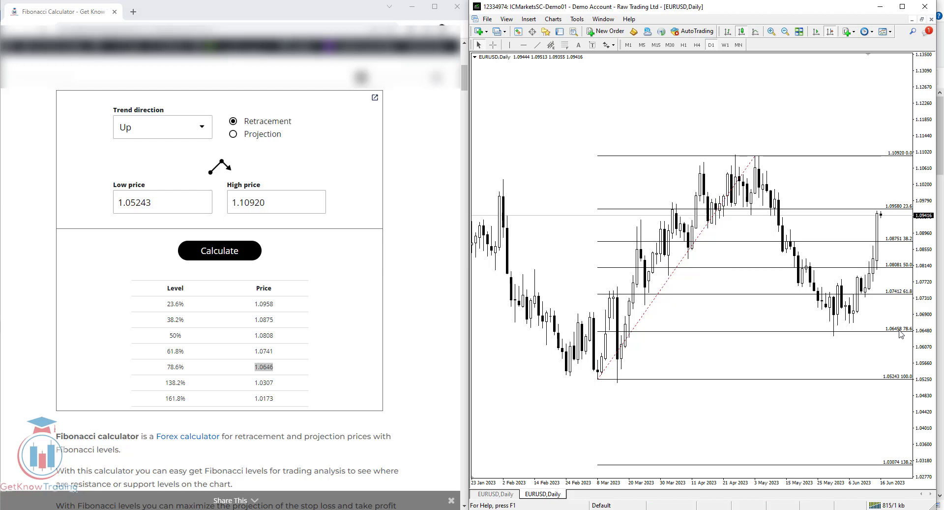
double_click(265, 367)
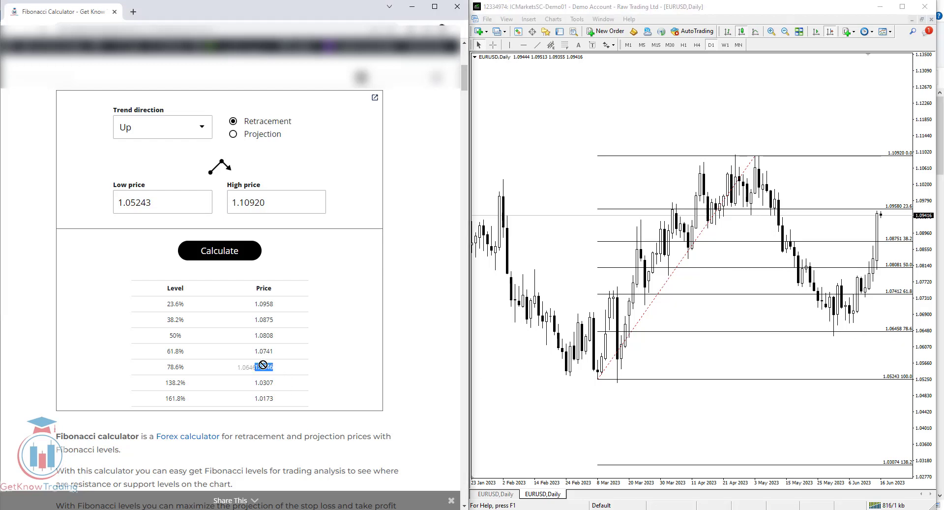
left_click(258, 368)
left_click_drag(256, 367, 279, 371)
left_click(781, 359)
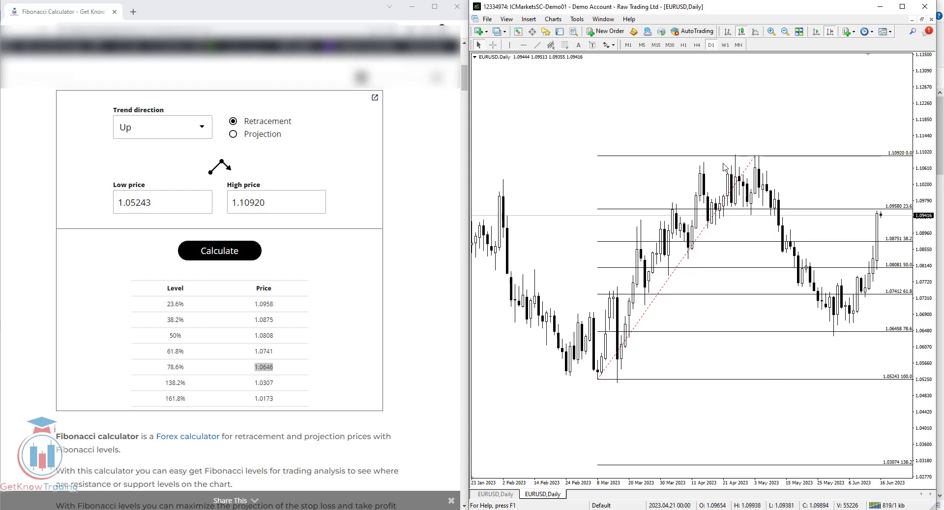
left_click(343, 158)
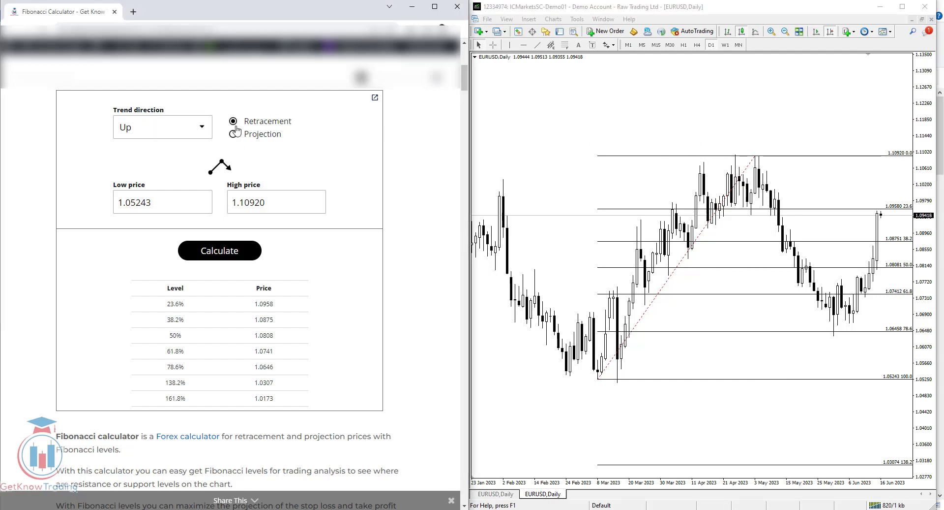
Step: Set the calculator's trend direction to Down and delete the old Fibonacci retracement from the chart
left_click(153, 128)
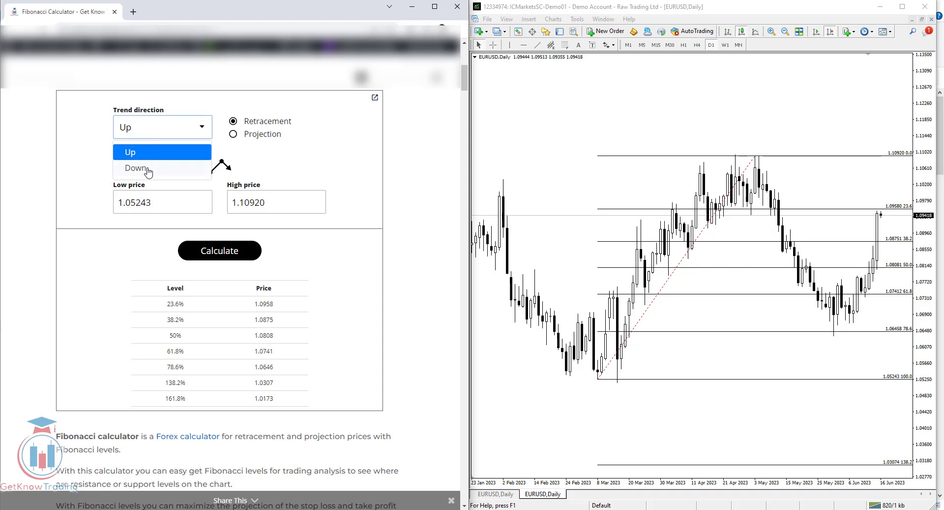
left_click(148, 170)
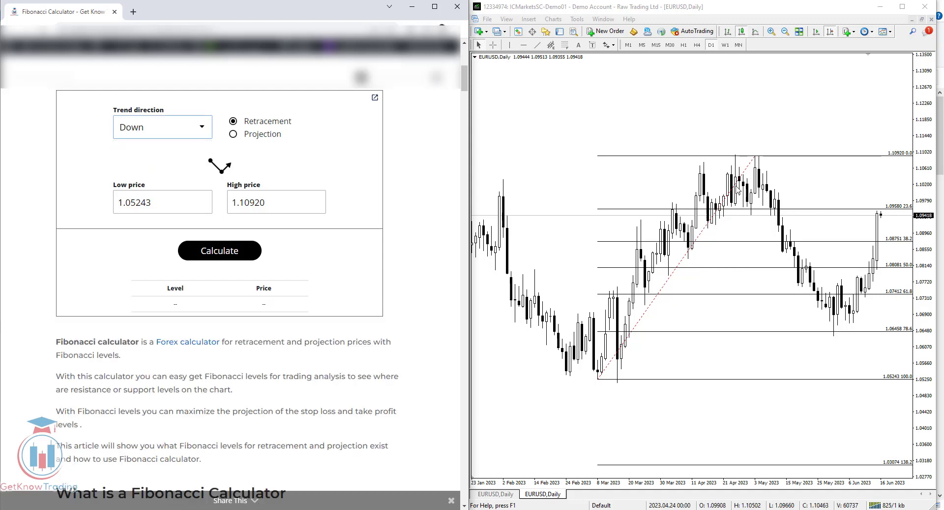
left_click(760, 160)
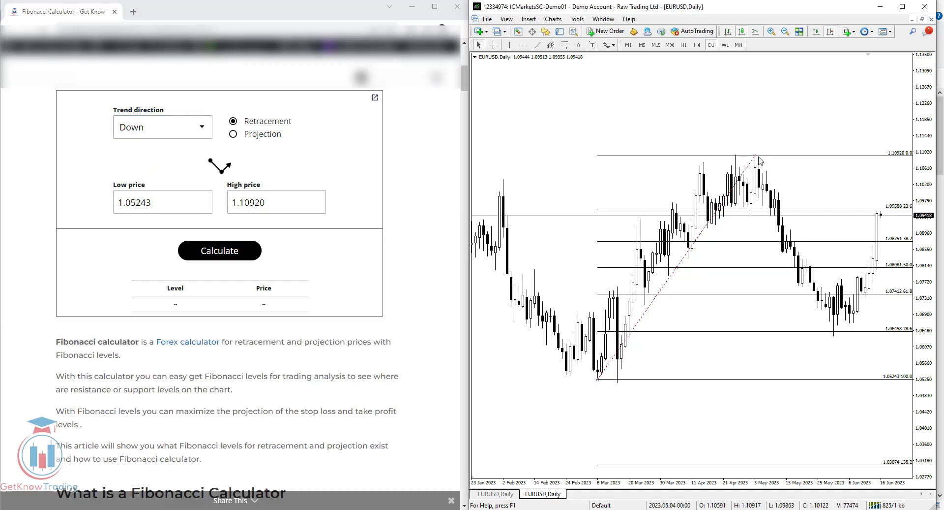
key("Delete")
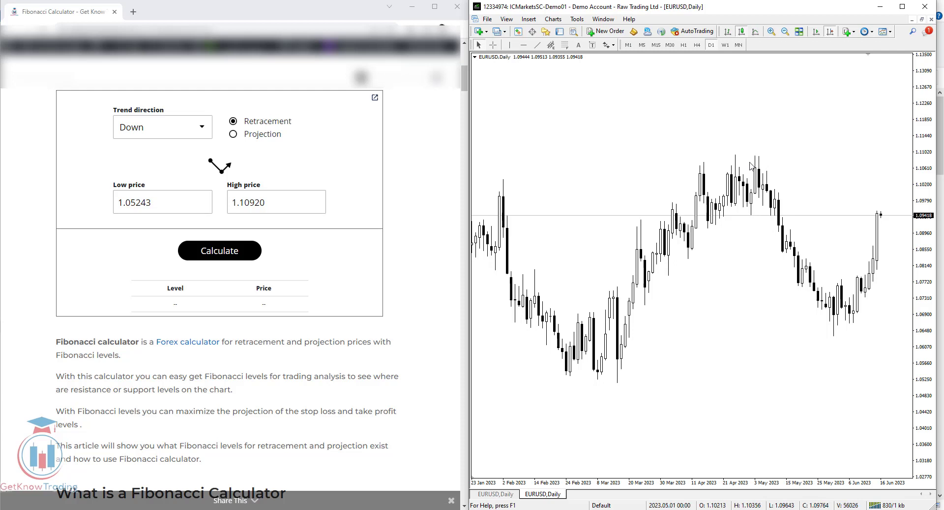
Step: Draw a new Fibonacci retracement from the 1.10920 high down to the 1.06352 low
left_click(492, 44)
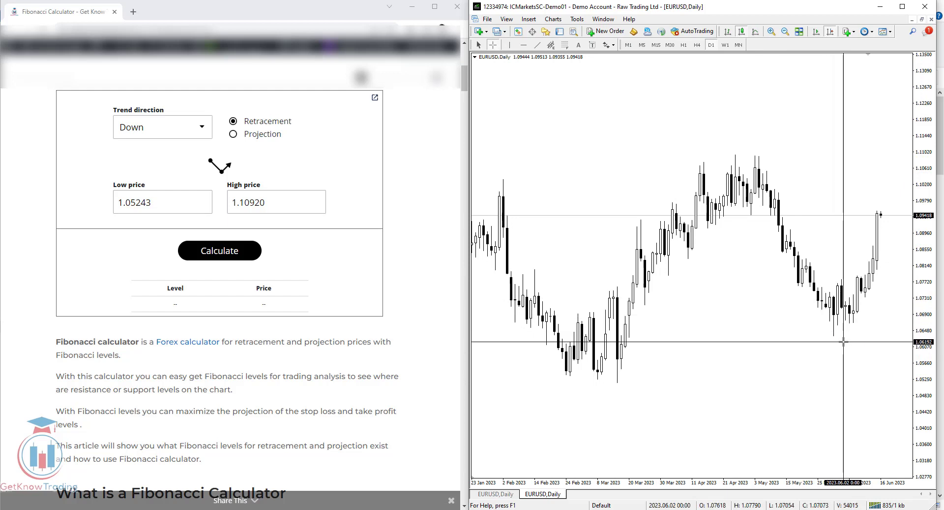
left_click(568, 45)
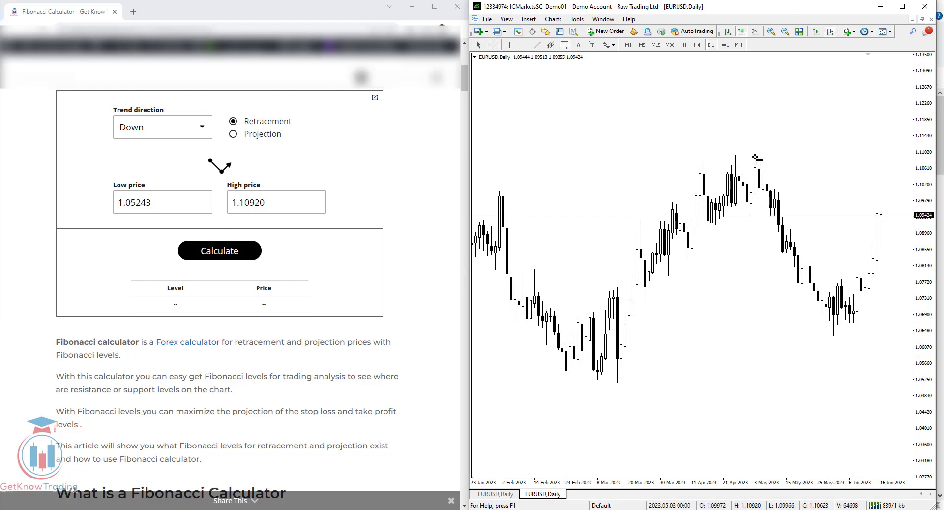
left_click_drag(756, 158, 839, 338)
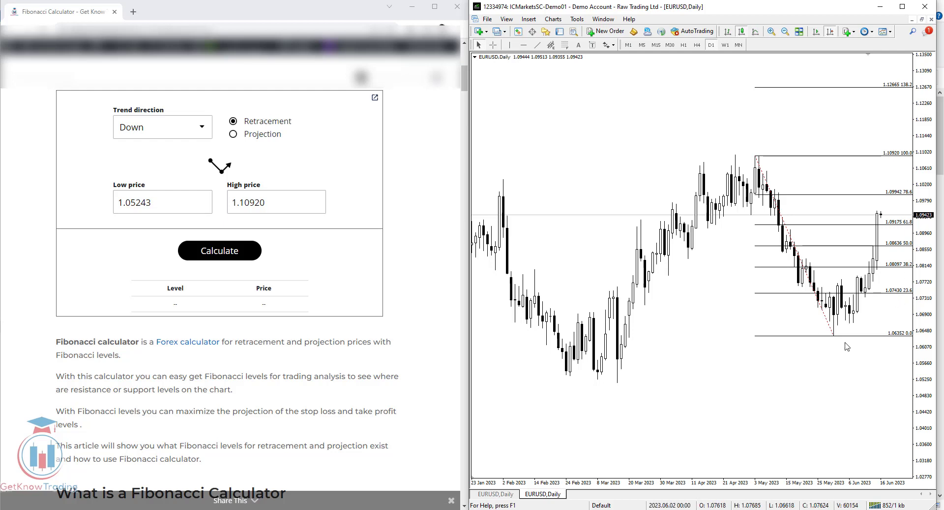
Step: Overwrite the Low price decimals so it reads 1.06352
left_click(400, 212)
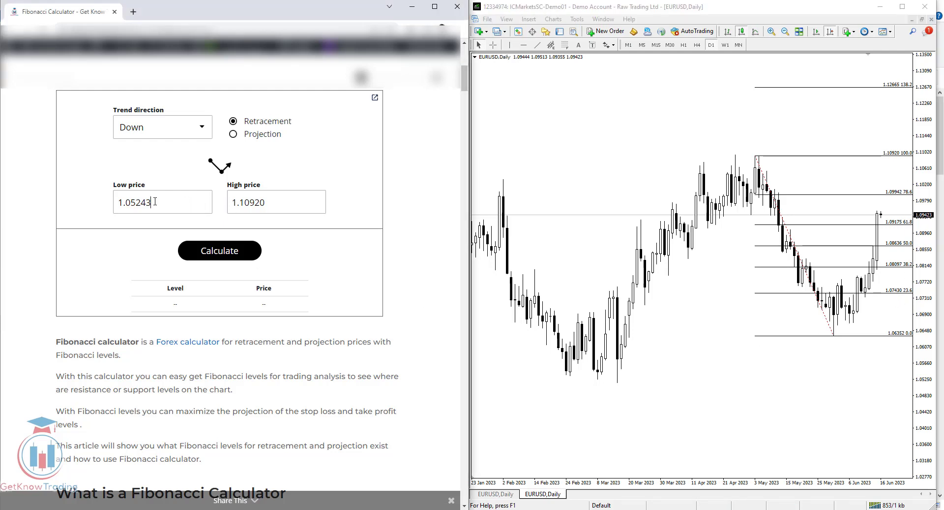
left_click_drag(154, 201, 113, 207)
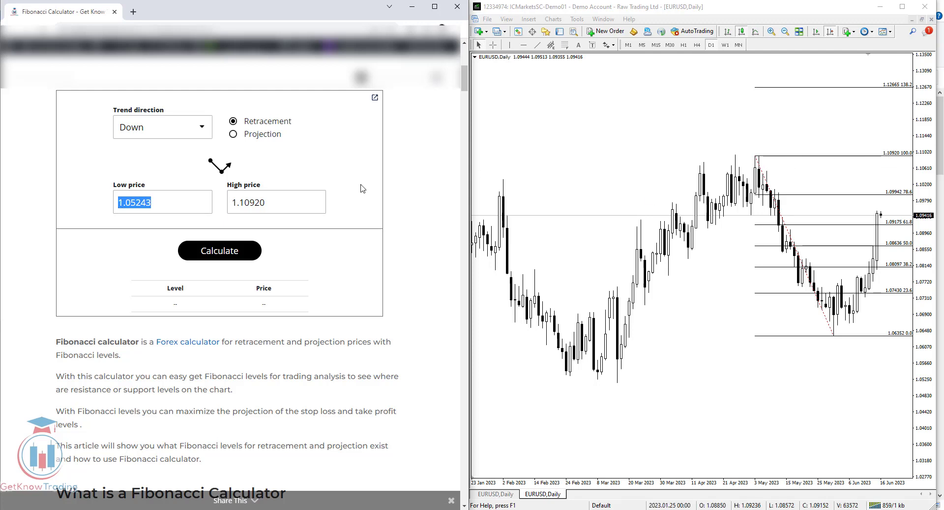
left_click(315, 202)
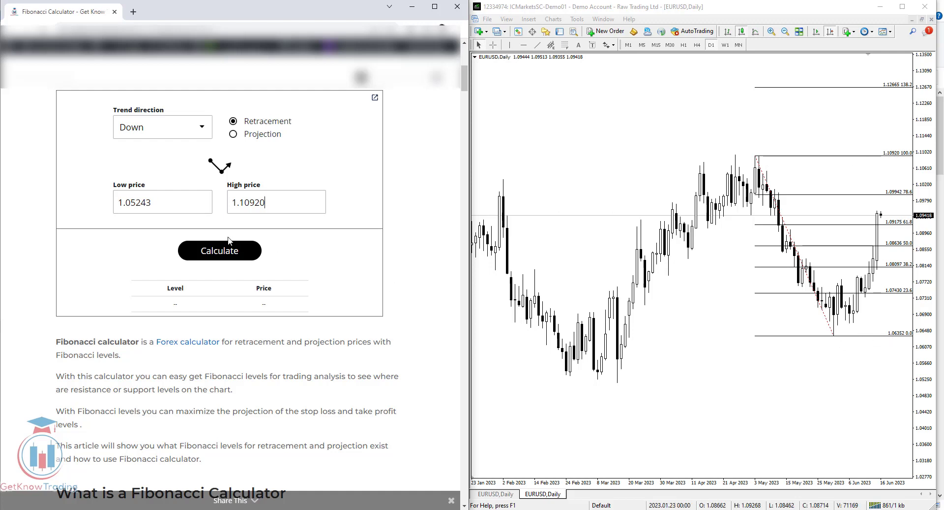
left_click_drag(152, 202, 130, 202)
type("0635")
Step: Calculate the levels and mark the 23.6% price 1.0743 for comparison with the chart
left_click(227, 256)
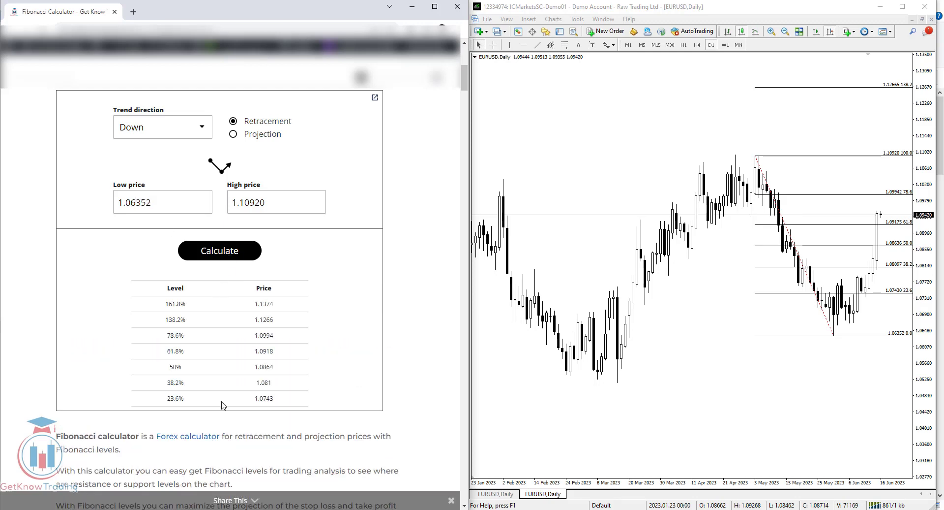
left_click_drag(162, 399, 182, 397)
left_click_drag(252, 398, 275, 398)
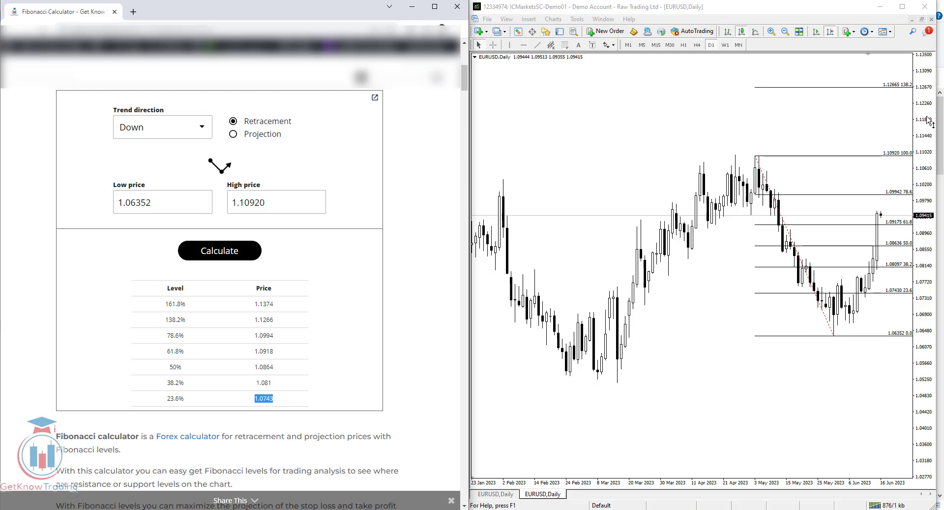
Step: Compare the 161.8% price 1.1374 against the rescaled chart, then delete the retracement
left_click_drag(928, 121, 929, 160)
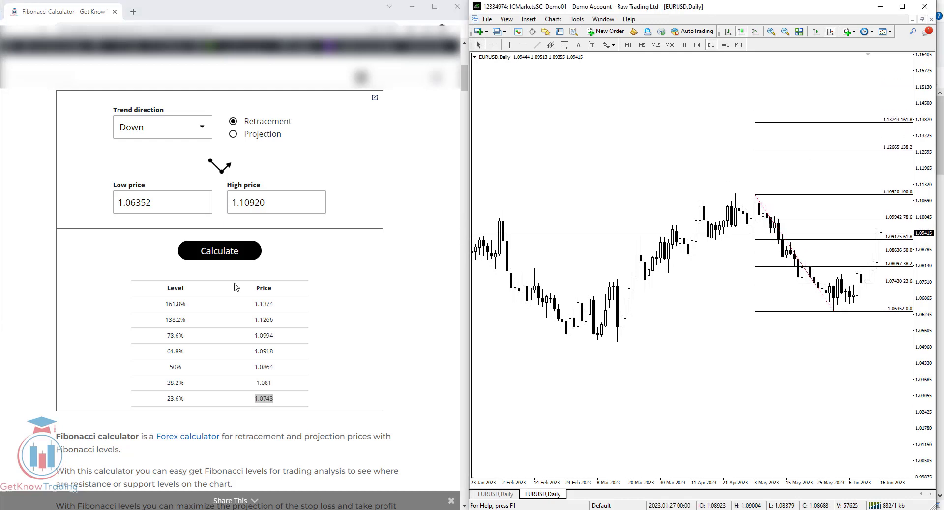
left_click(226, 305)
left_click_drag(274, 302, 253, 310)
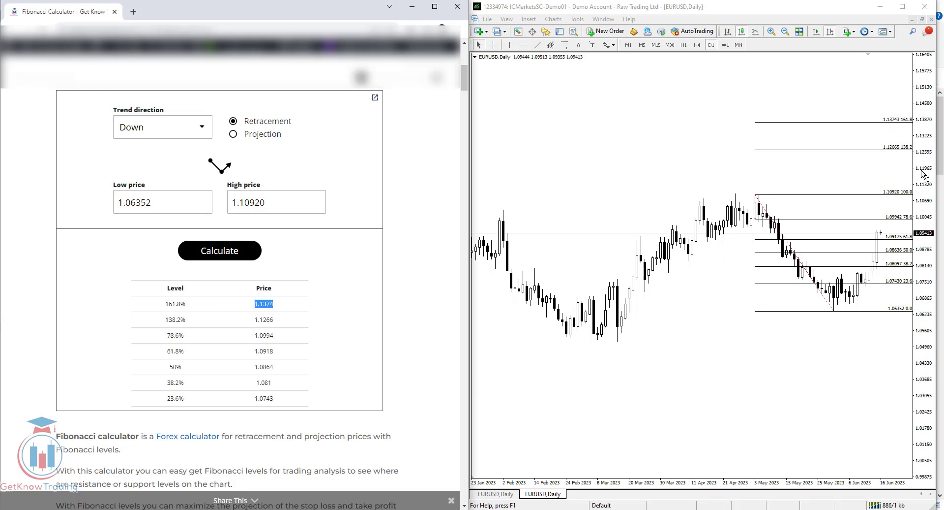
left_click_drag(931, 197, 932, 177)
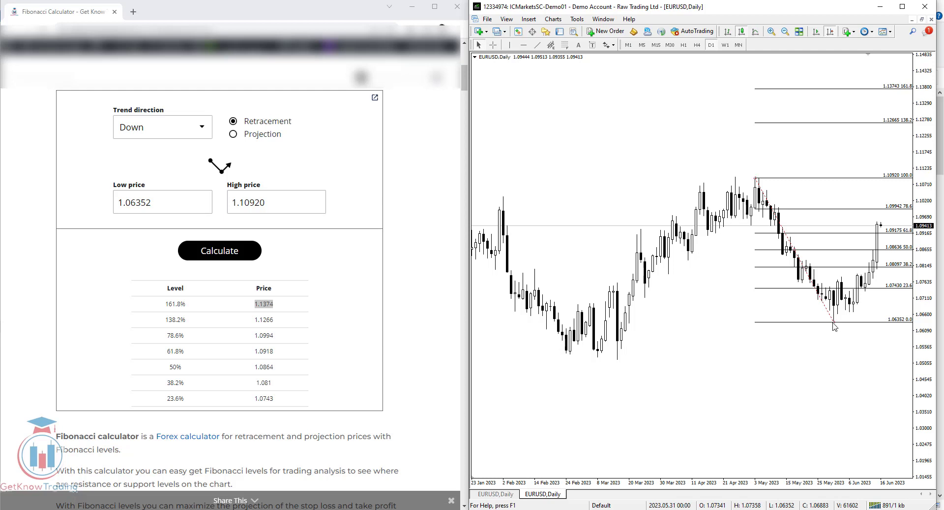
key("Delete")
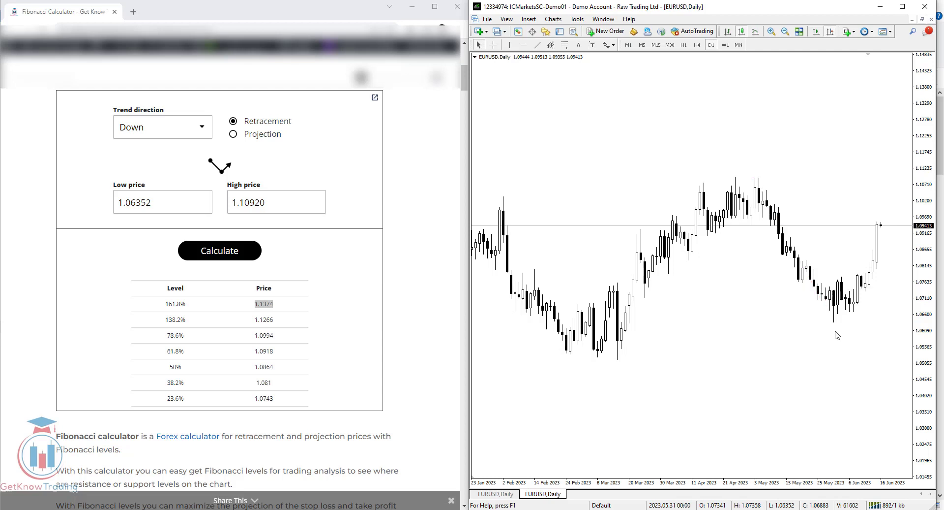
Step: Switch the calculator to Projection mode with an Up trend direction
left_click(413, 211)
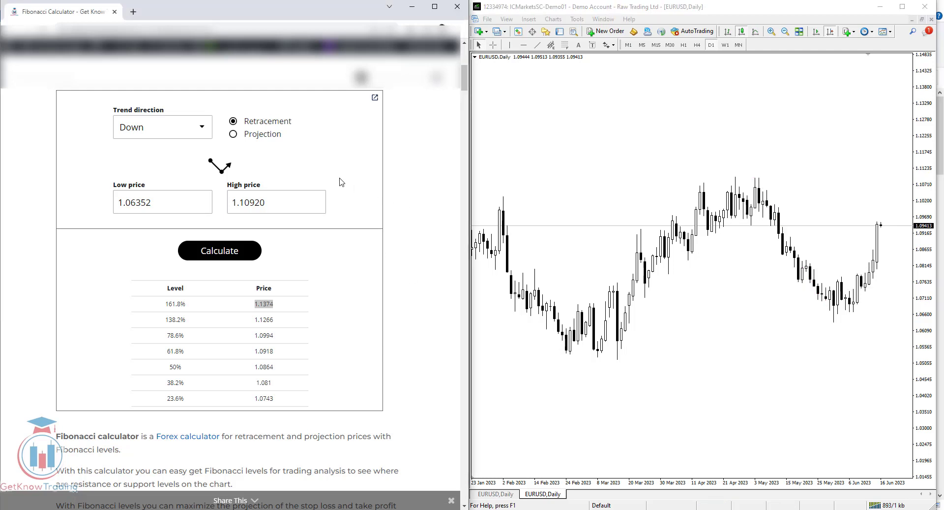
left_click(234, 135)
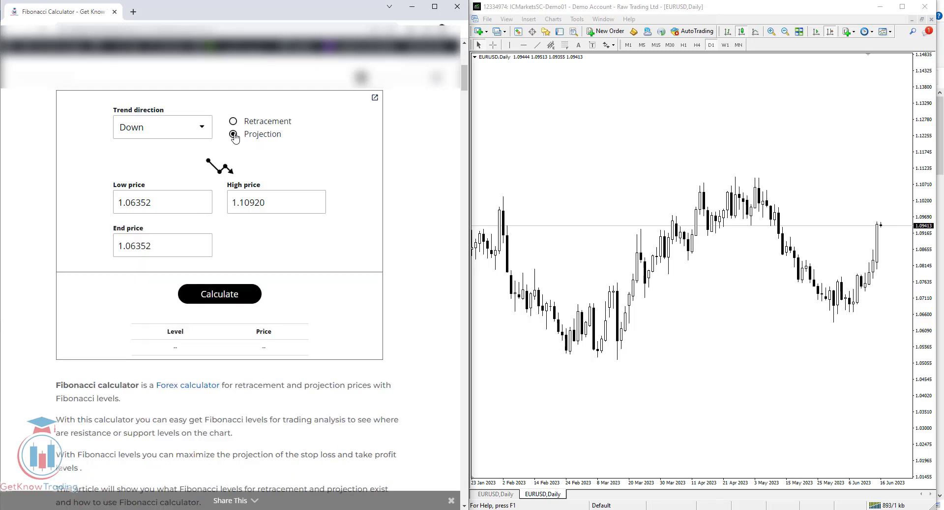
left_click(183, 134)
left_click(165, 149)
Step: Open MetaTrader's Insert > Fibonacci menu
left_click(684, 258)
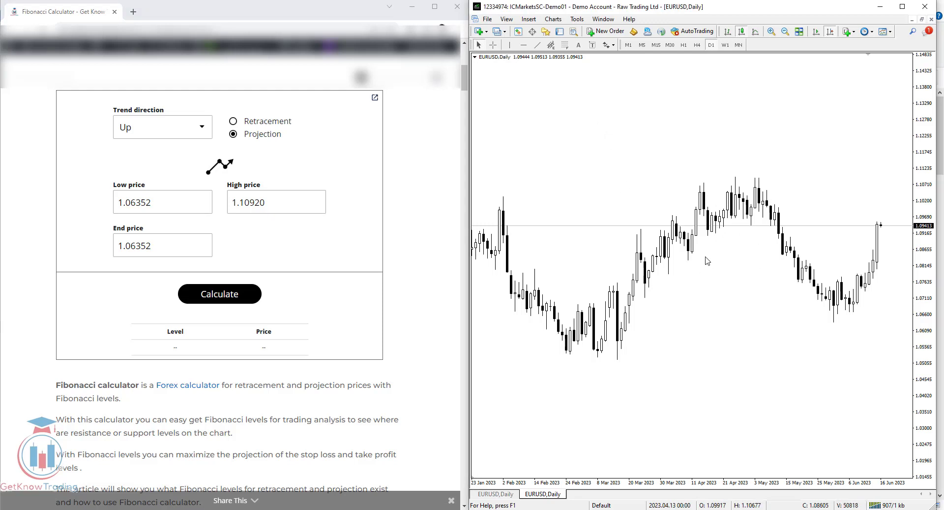
left_click(529, 19)
mouse_move(551, 80)
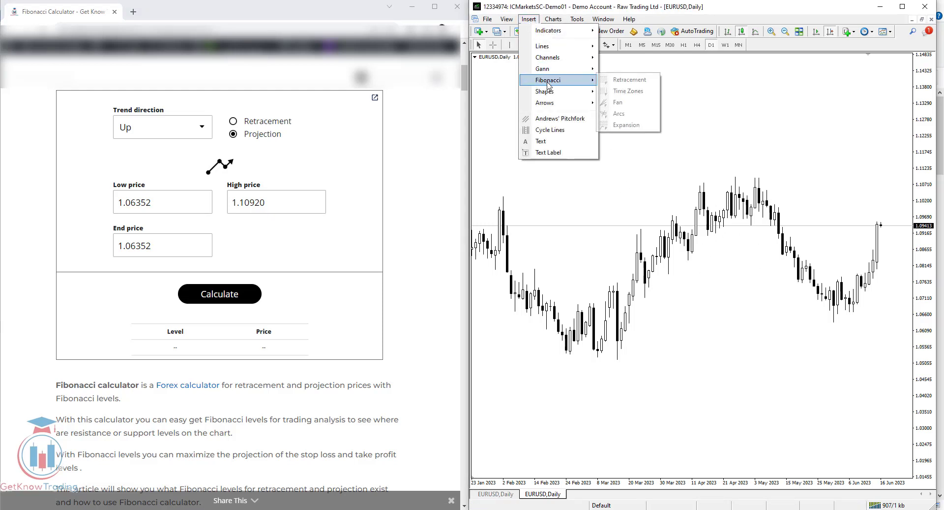
Step: Draw a Fibonacci expansion from the March low to the April high, third point on the May low, reaching FE 200 at 1.17936
left_click(621, 126)
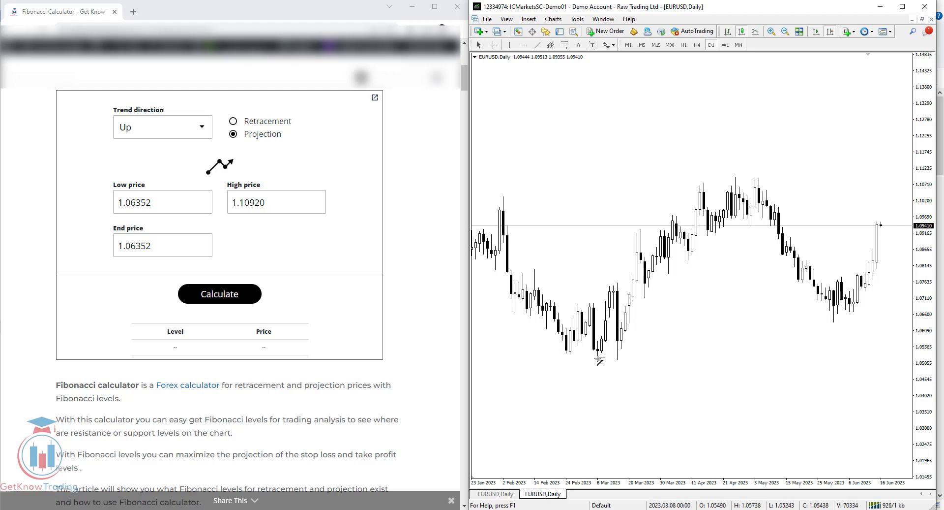
mouse_move(598, 356)
left_mouse_down()
mouse_move(642, 350)
mouse_move(654, 305)
mouse_move(736, 177)
left_mouse_up()
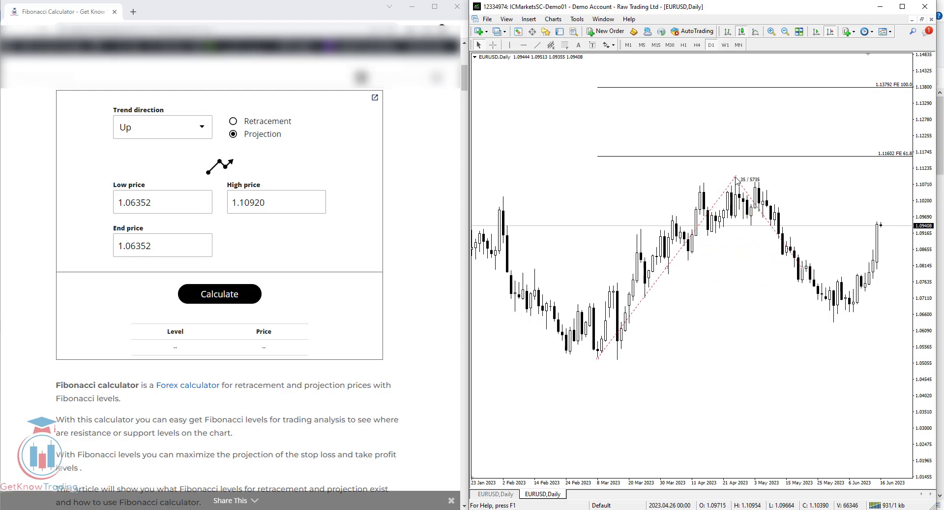
left_click_drag(598, 359, 618, 361)
left_click_drag(809, 272, 835, 323)
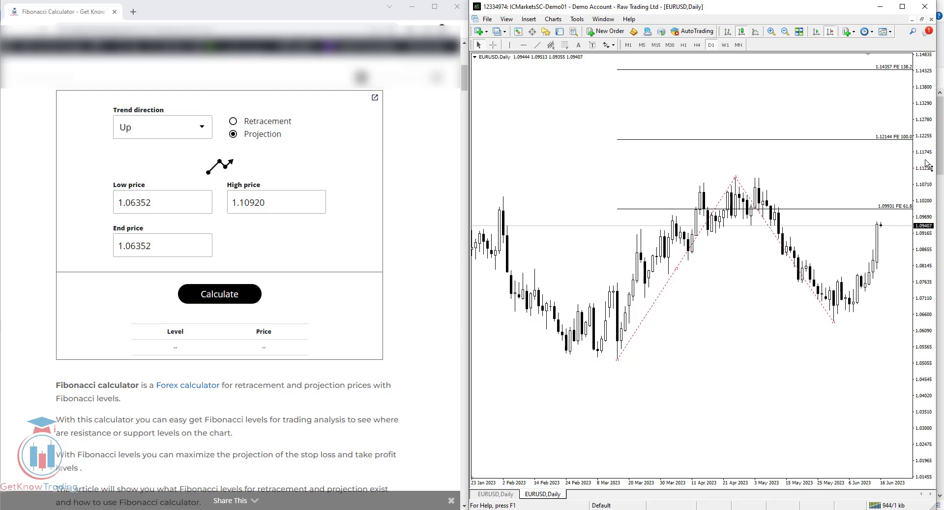
left_click_drag(928, 167, 924, 223)
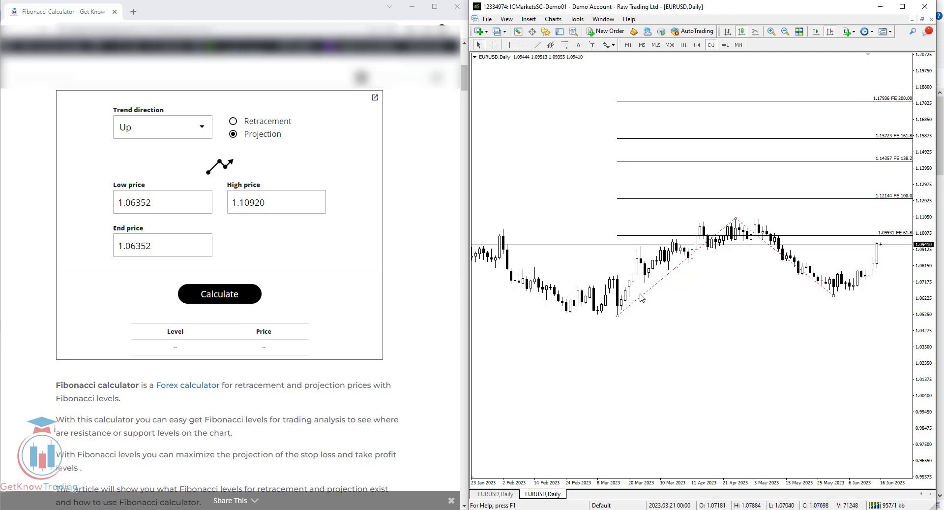
left_click(315, 237)
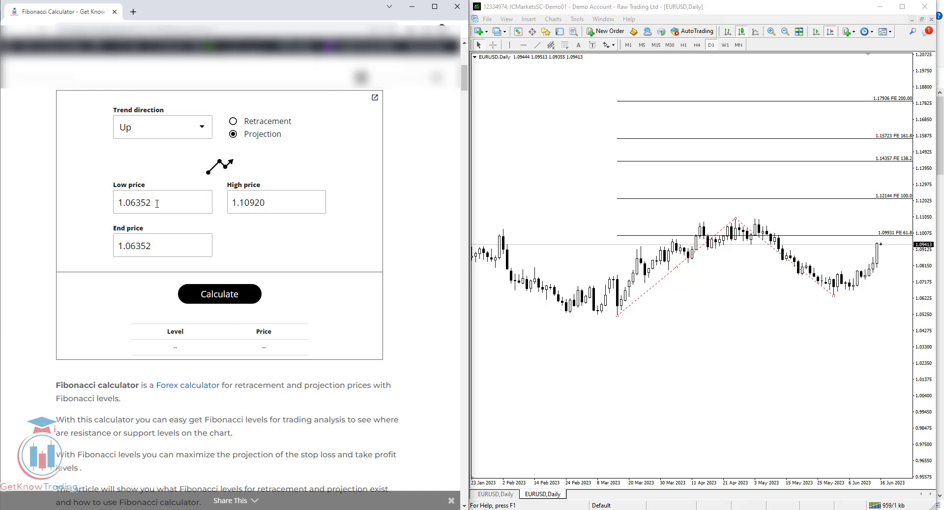
left_click(621, 319)
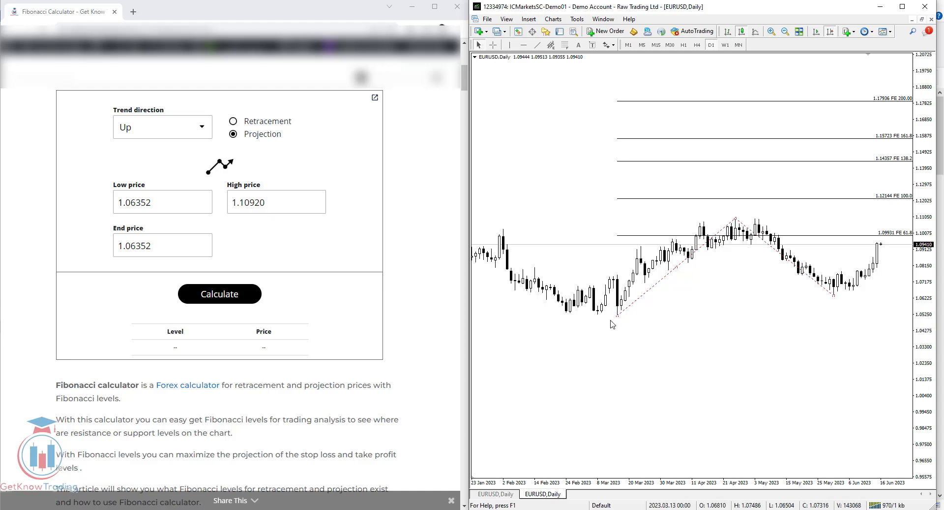
Step: Open the expansion's properties and paste its first anchor 1.05162 into the Low price
right_click(737, 219)
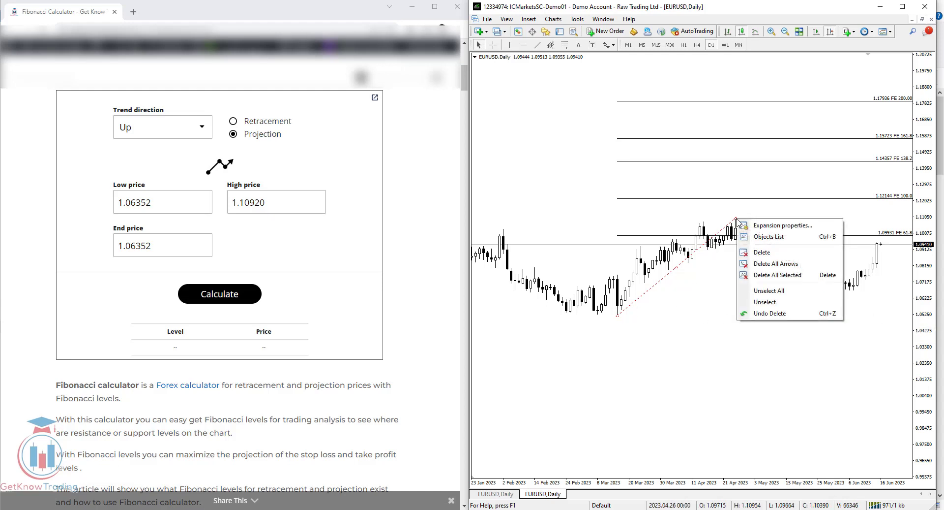
left_click(765, 226)
left_click_drag(788, 190, 752, 329)
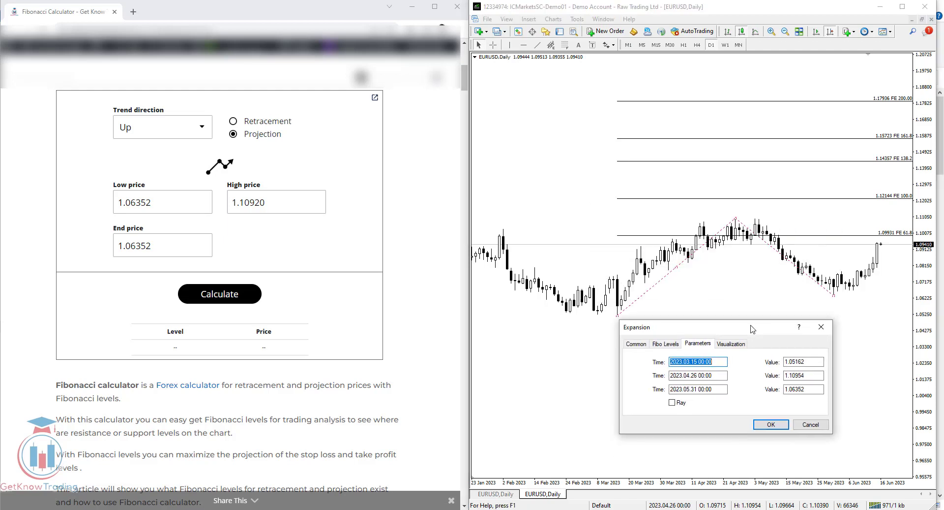
key("Tab")
key("Tab")
key("Tab")
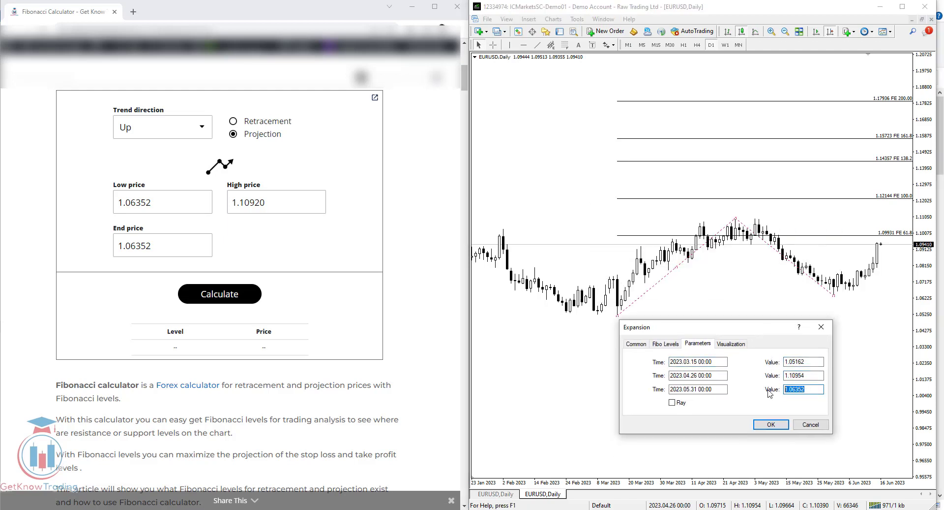
left_click_drag(809, 362, 778, 360)
key("ctrl+c")
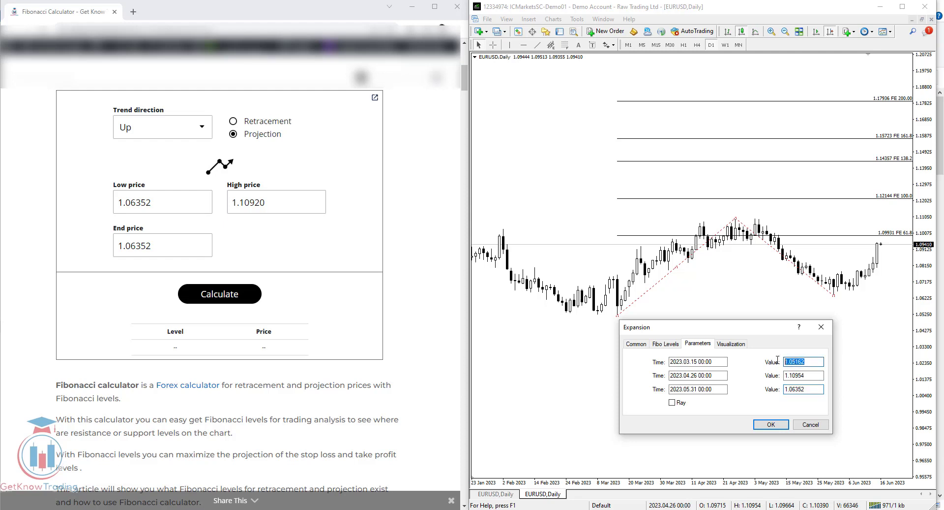
double_click(178, 209)
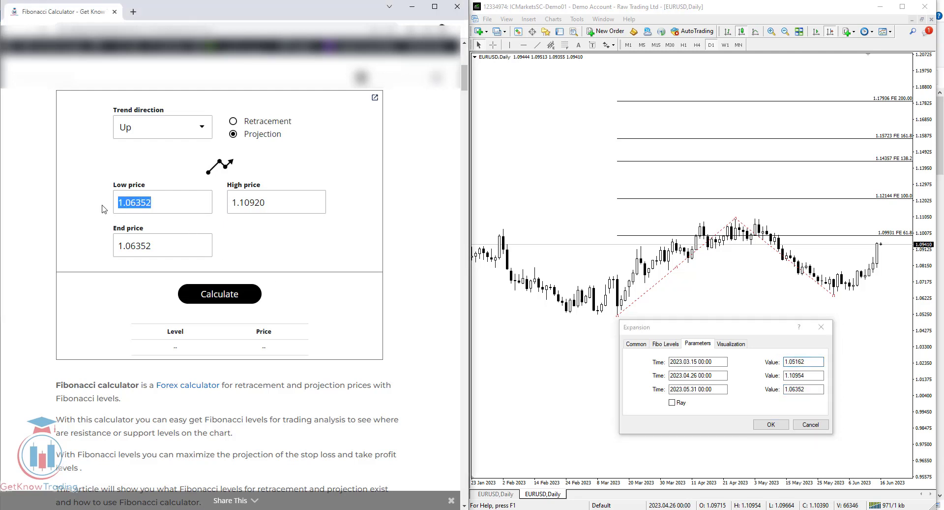
key("ctrl+v")
Step: Paste High 1.10954 and End 1.06352, then calculate projections from 61.8% at 1.0993 to 261.8% at 1.2152
left_click_drag(822, 376, 760, 376)
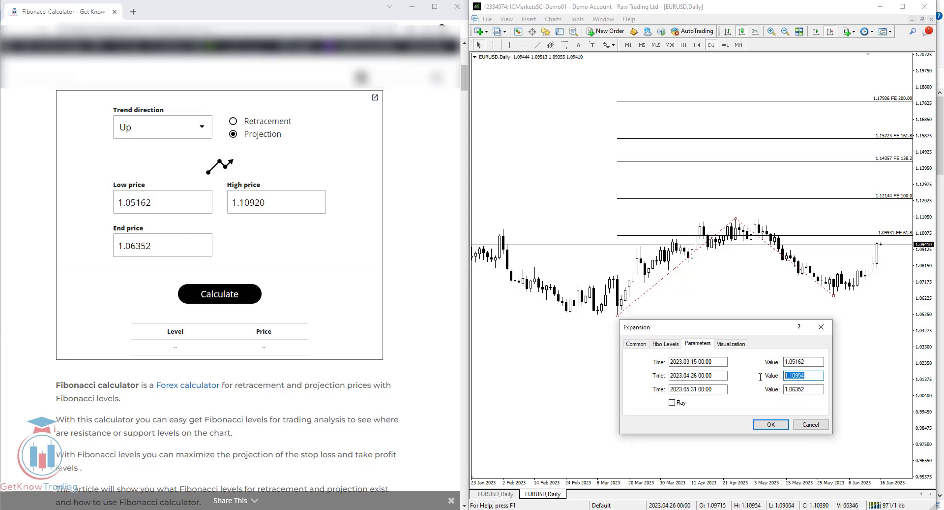
key("ctrl+c")
double_click(251, 202)
key("ctrl+v")
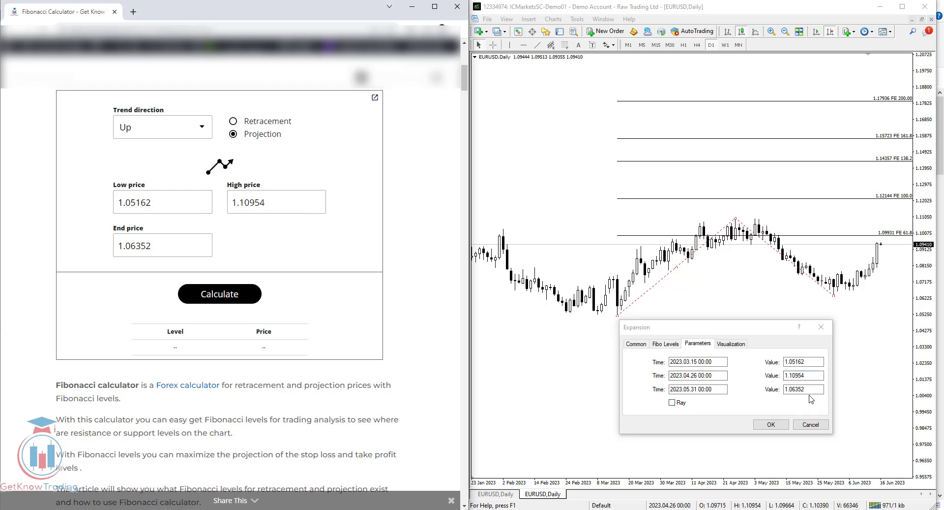
left_click_drag(819, 389, 760, 405)
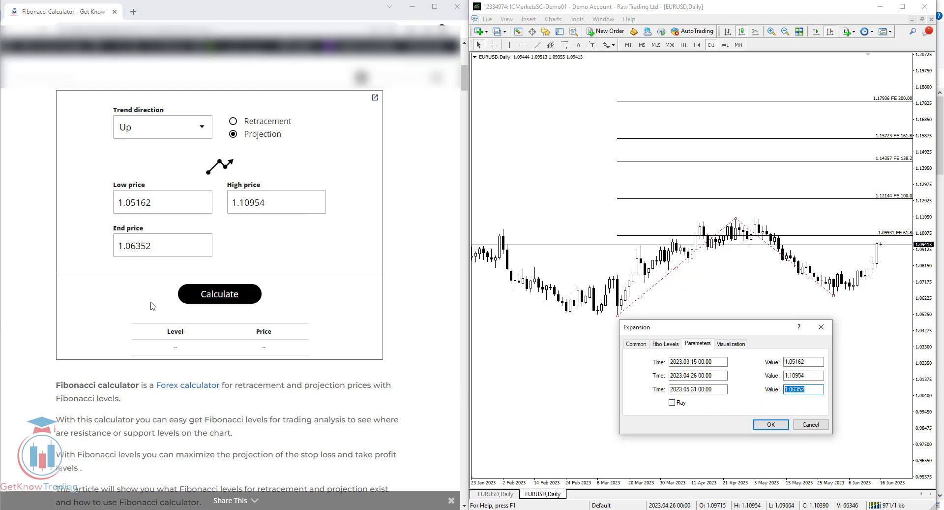
key("ctrl+c")
double_click(135, 245)
key("ctrl+v")
left_click(214, 294)
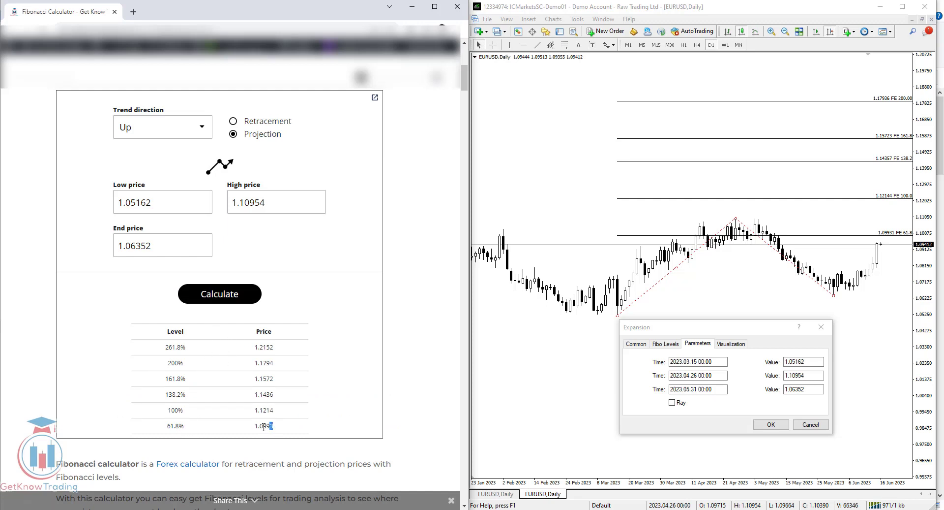
Step: Close the expansion settings and confirm the 1.0993 projection matches the chart's FE 61.8 line at 1.09931
left_click_drag(264, 427, 255, 431)
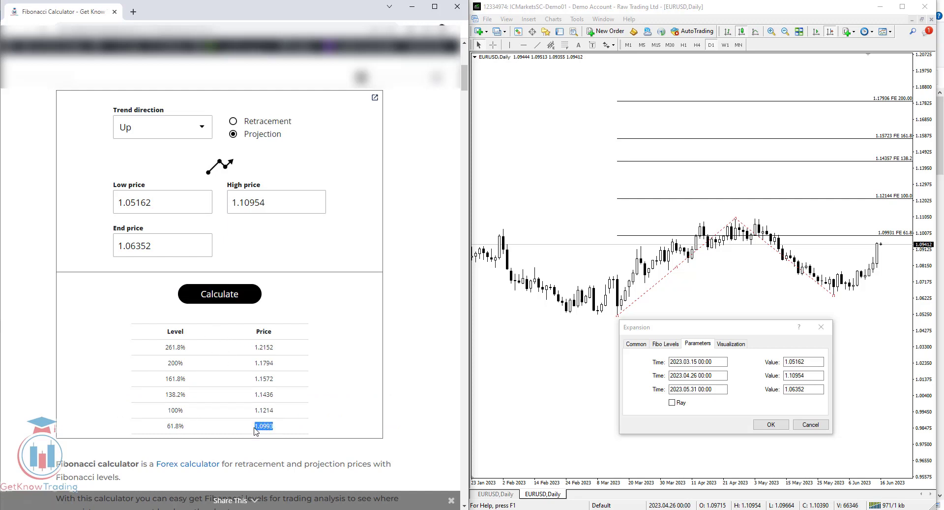
left_click(821, 327)
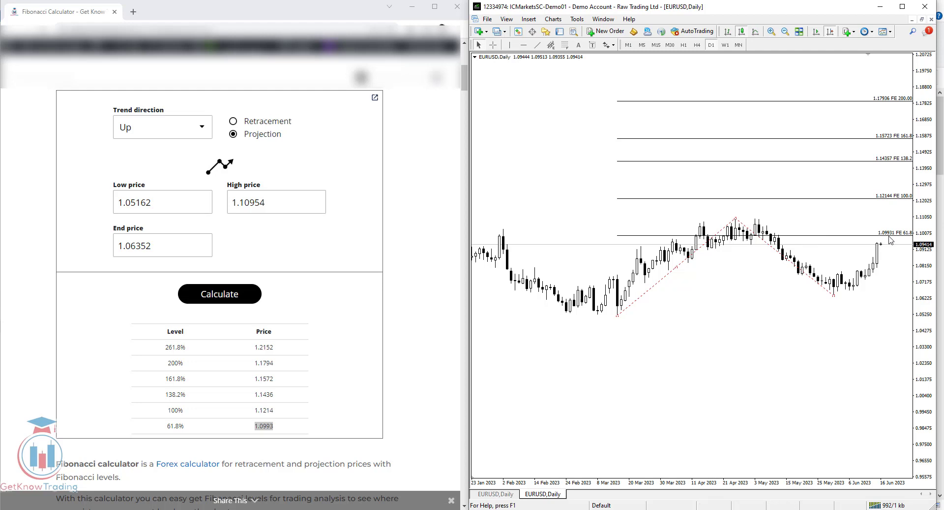
left_click(265, 426)
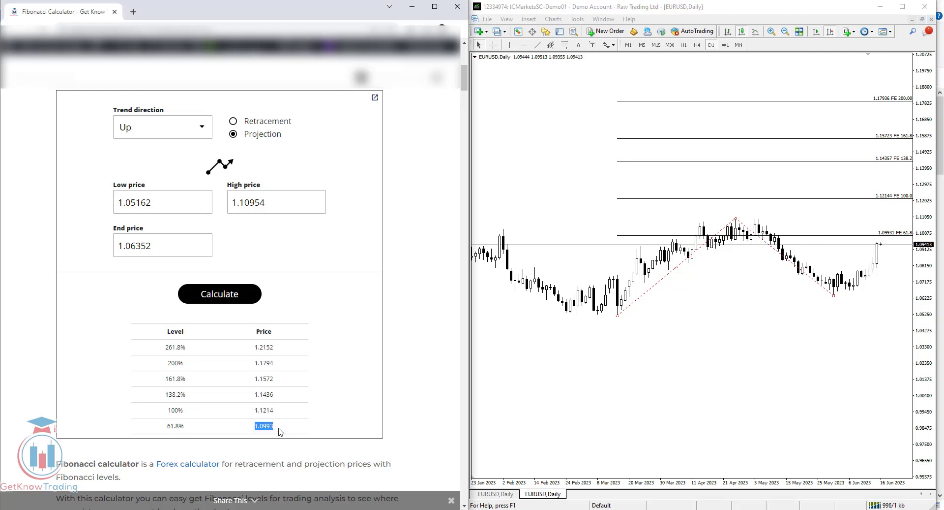
left_click_drag(278, 426, 261, 424)
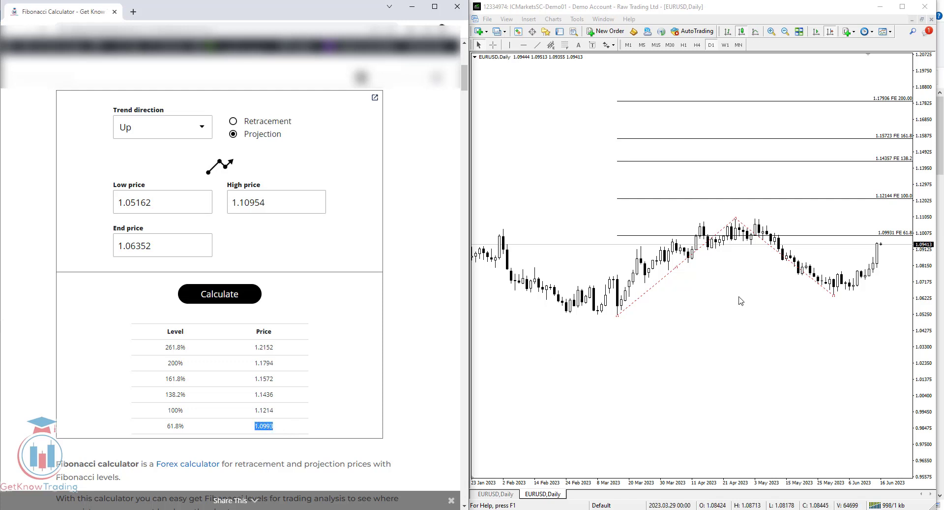
left_click(893, 238)
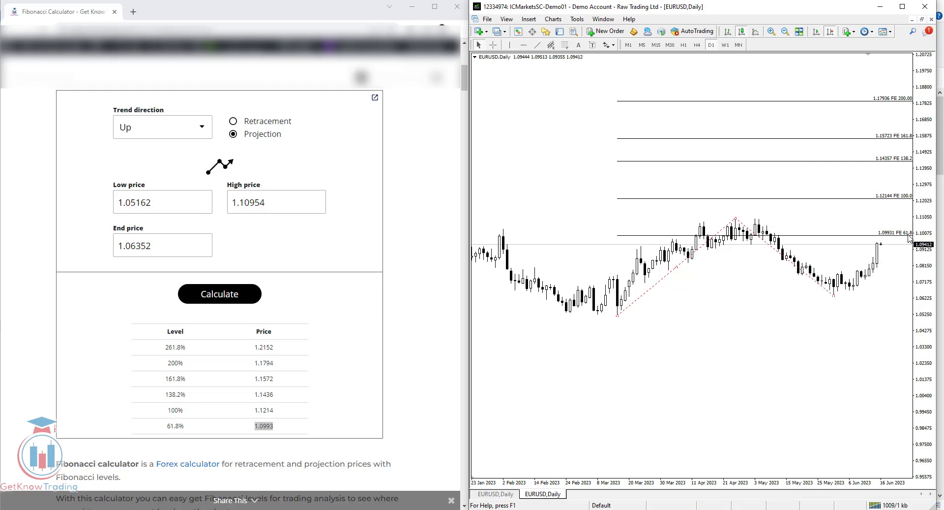
left_click(419, 300)
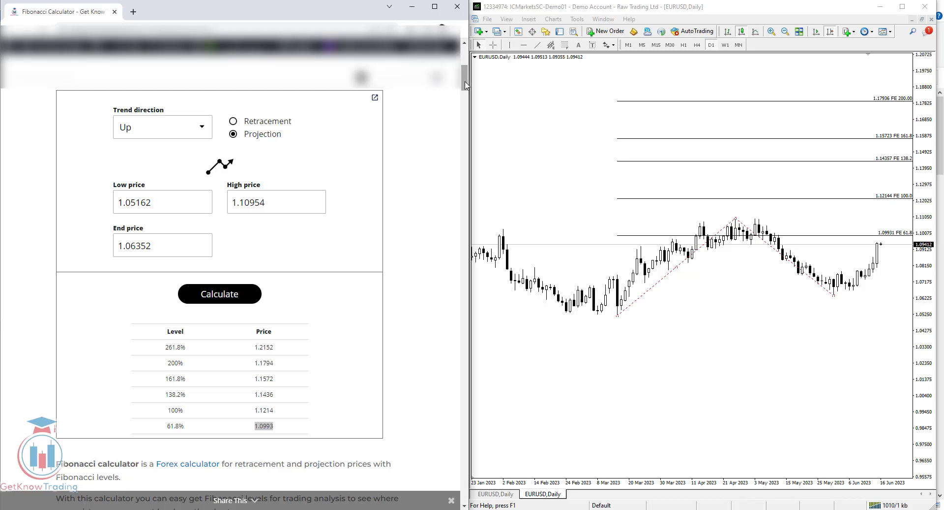
left_click_drag(466, 85, 466, 149)
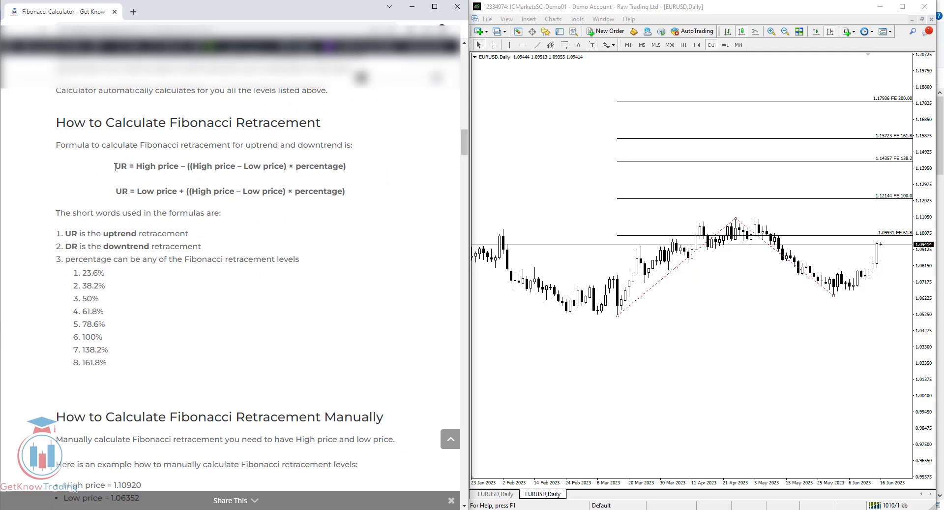
Step: Read the two retracement formulas, highlighting the UR term in each
left_click_drag(115, 167, 128, 167)
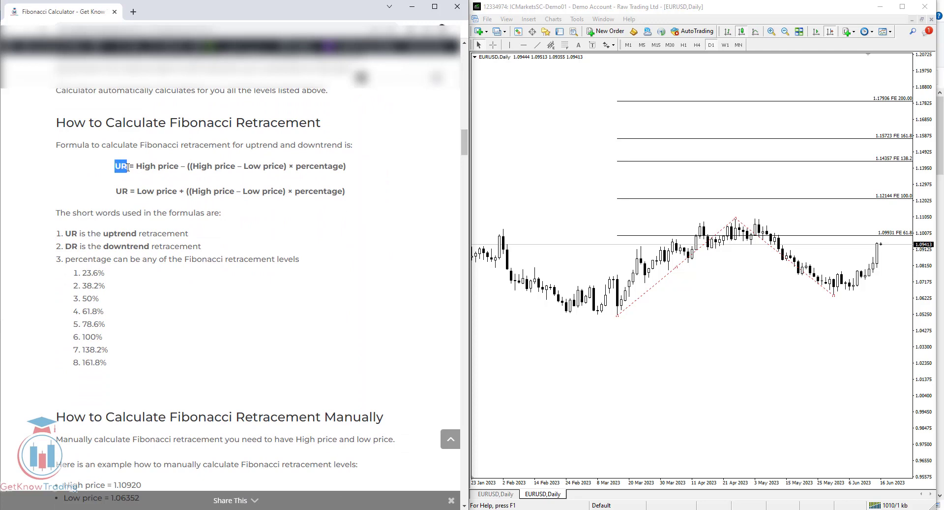
left_click(130, 210)
scroll(283, 233, "down", 1)
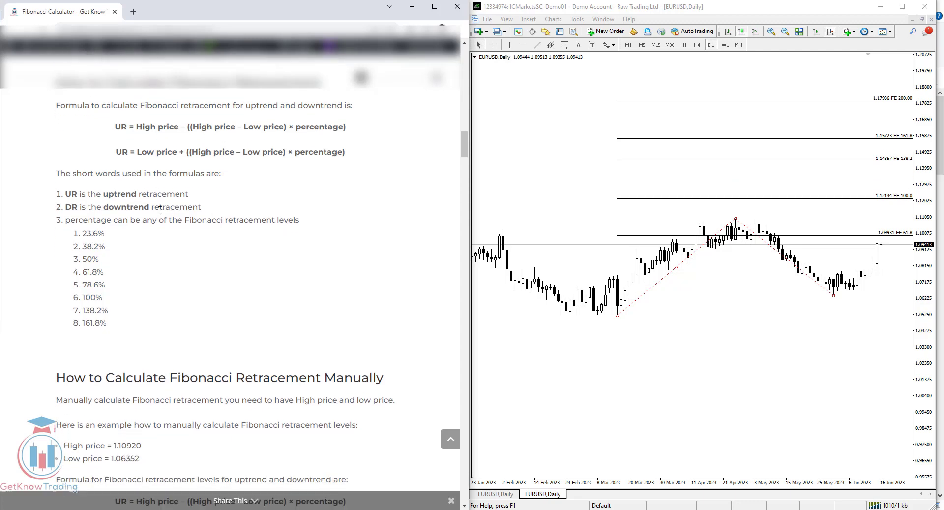
scroll(166, 206, "down", 1)
scroll(113, 199, "up", 2)
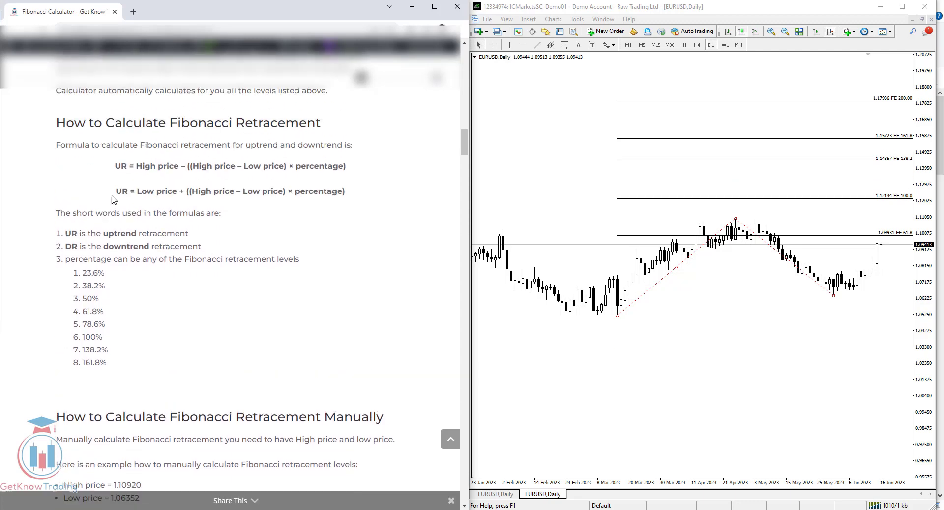
left_click_drag(118, 190, 128, 191)
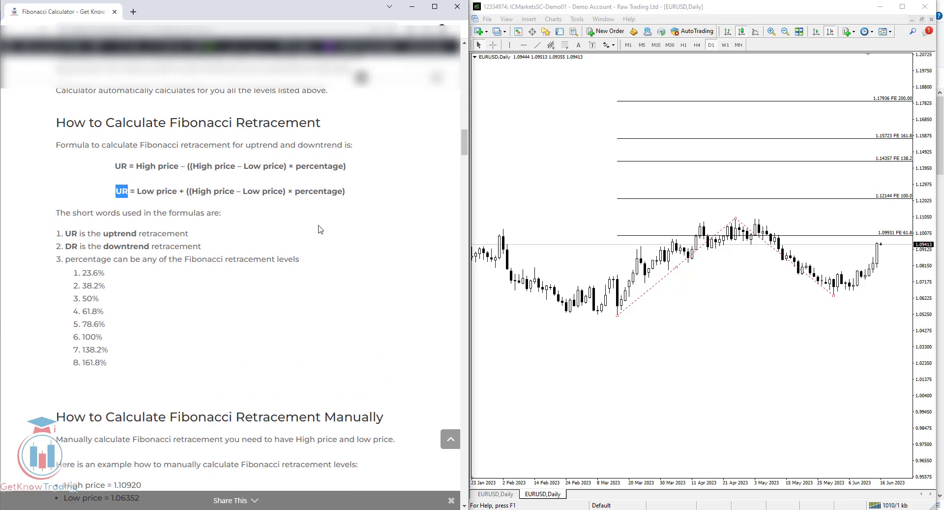
scroll(320, 229, "down", 6)
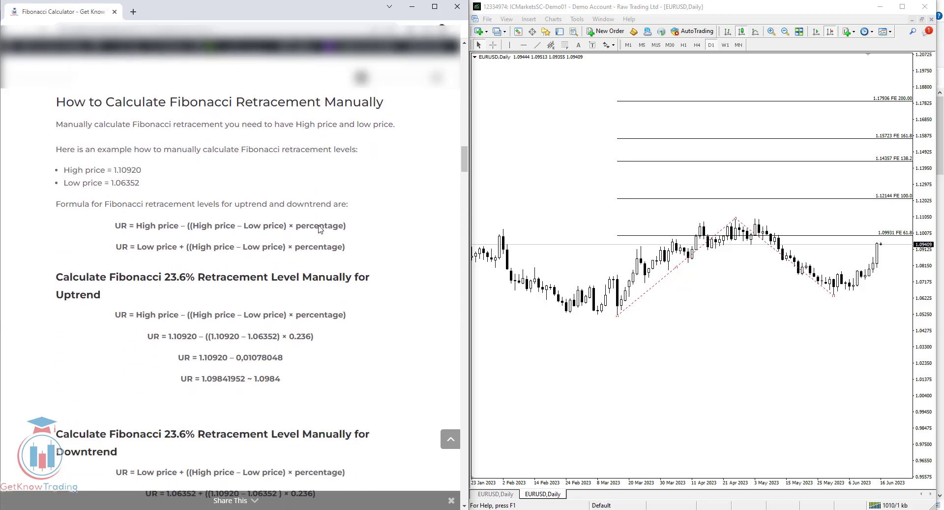
scroll(320, 230, "down", 1)
scroll(320, 230, "up", 1)
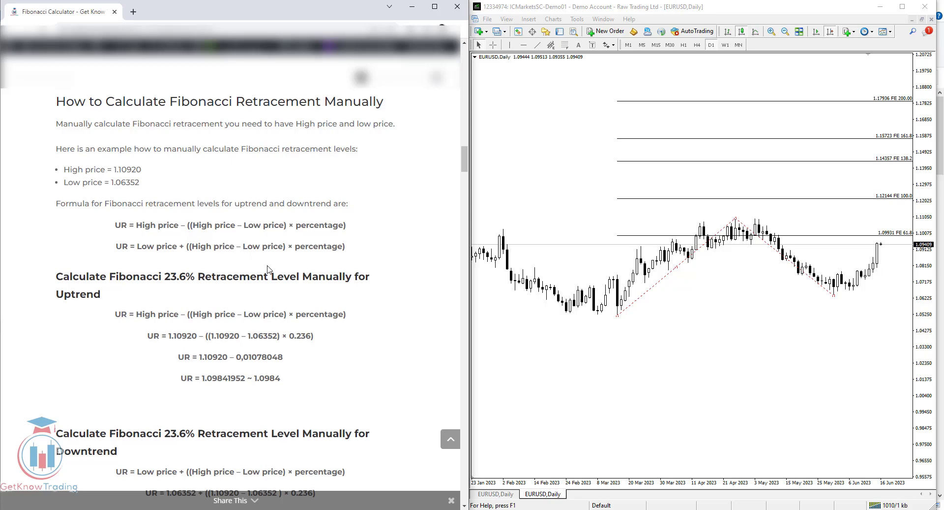
Step: Scroll down to the projection level price formula and highlight it
scroll(269, 269, "down", 1)
scroll(340, 254, "down", 3)
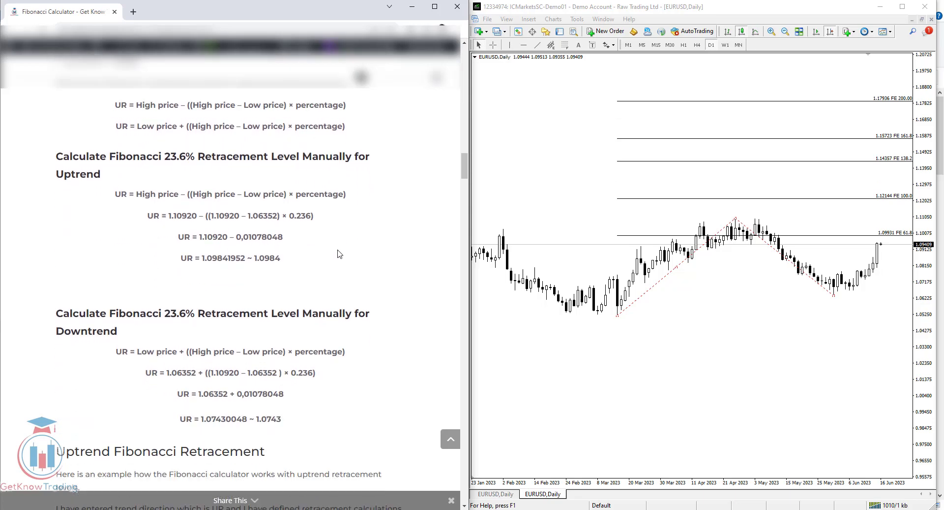
scroll(339, 254, "down", 3)
scroll(339, 254, "down", 15)
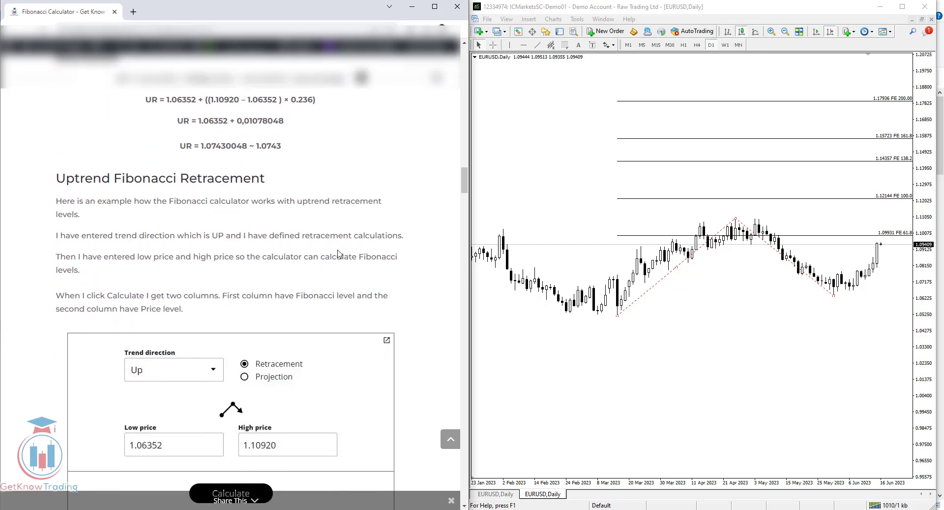
scroll(340, 254, "down", 8)
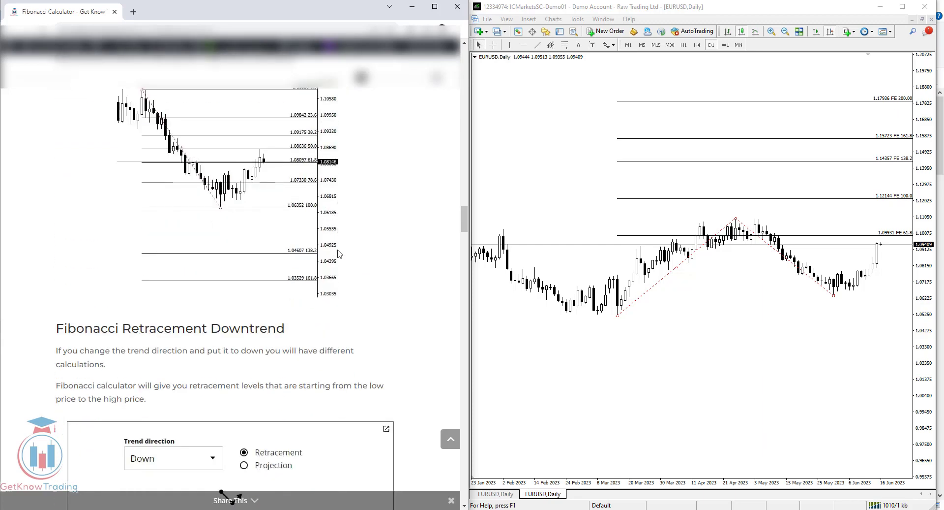
scroll(339, 254, "down", 15)
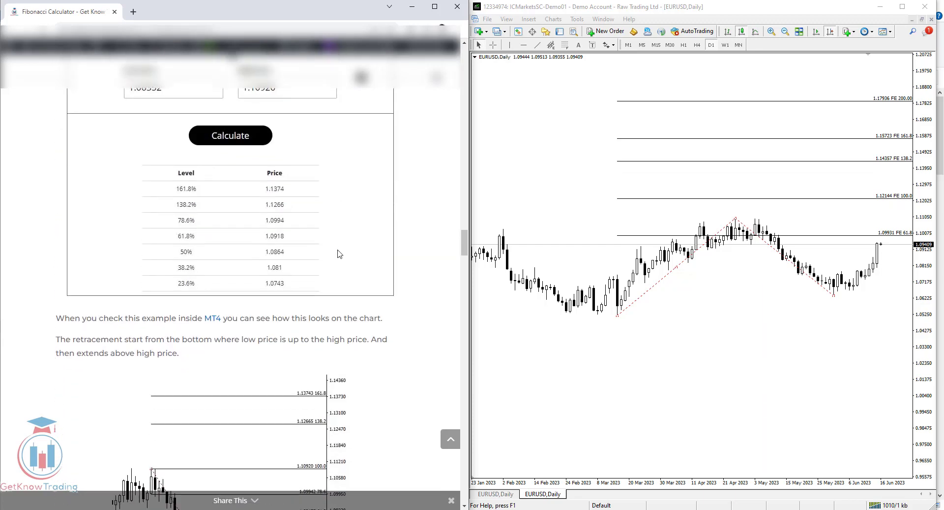
scroll(339, 254, "down", 3)
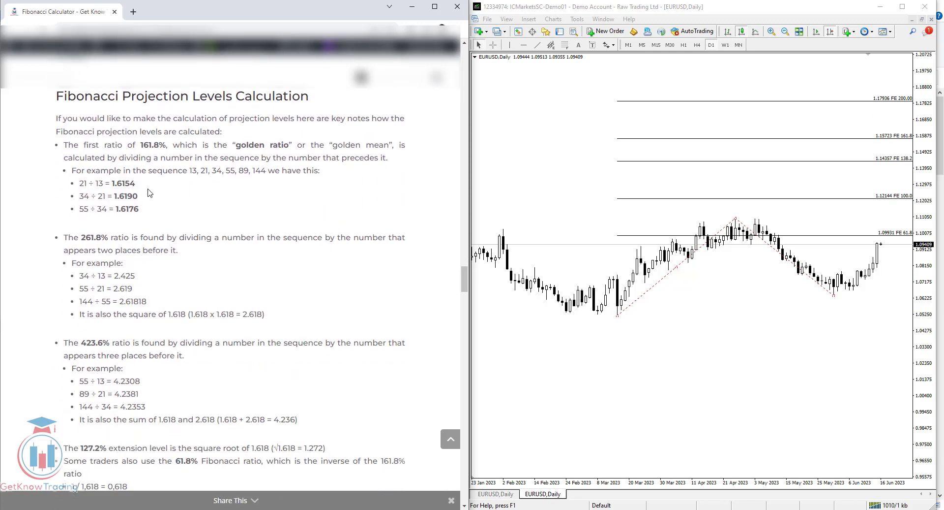
scroll(150, 193, "down", 4)
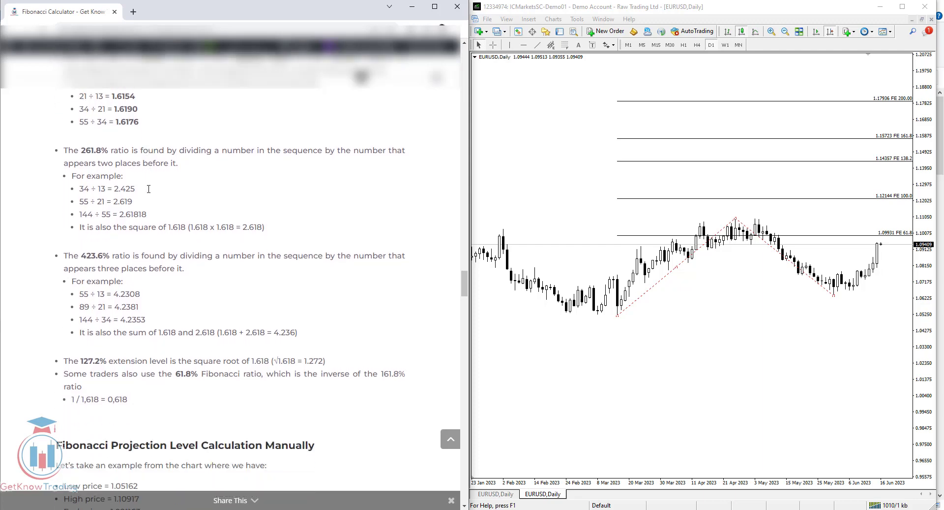
scroll(150, 192, "down", 4)
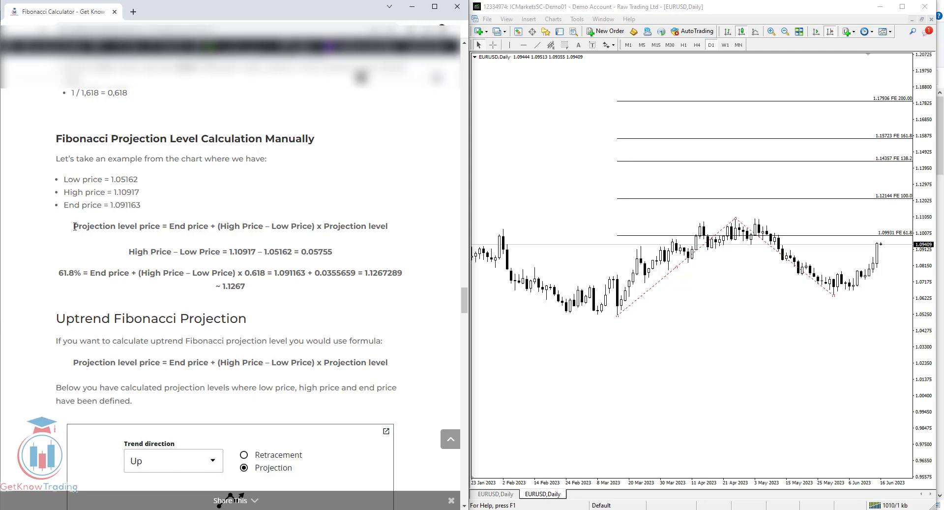
left_click_drag(74, 225, 387, 227)
Step: Scroll to the Uptrend Fibonacci Projection example with low 1.05162, high 1.10917, end 1.091163
scroll(393, 240, "down", 2)
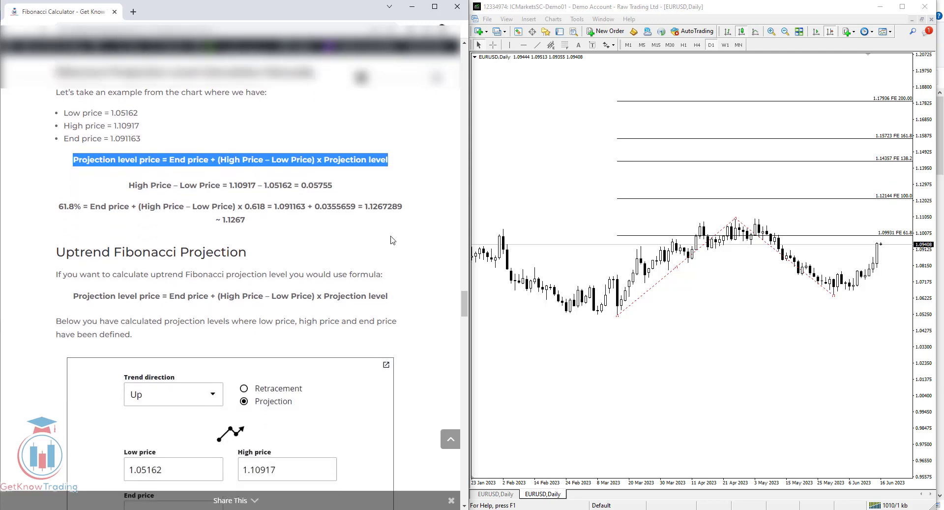
left_click_drag(74, 241, 158, 241)
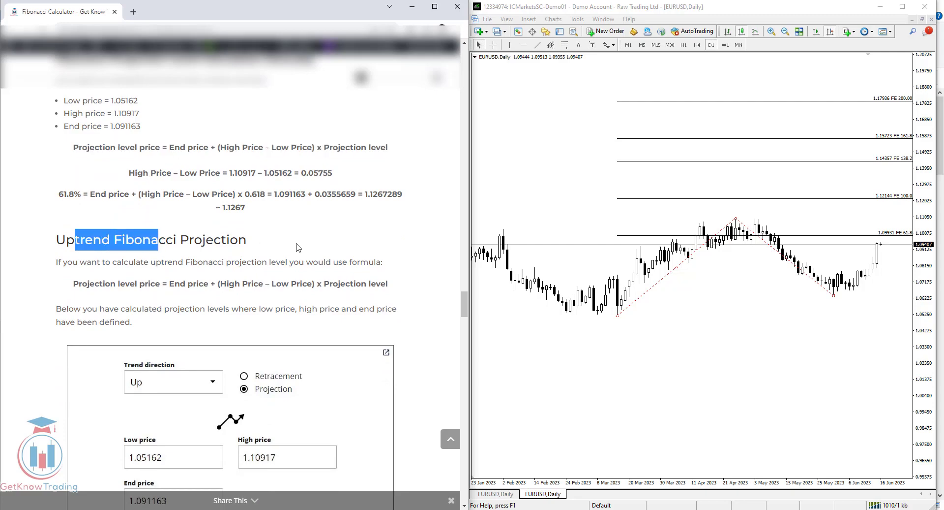
scroll(358, 229, "down", 10)
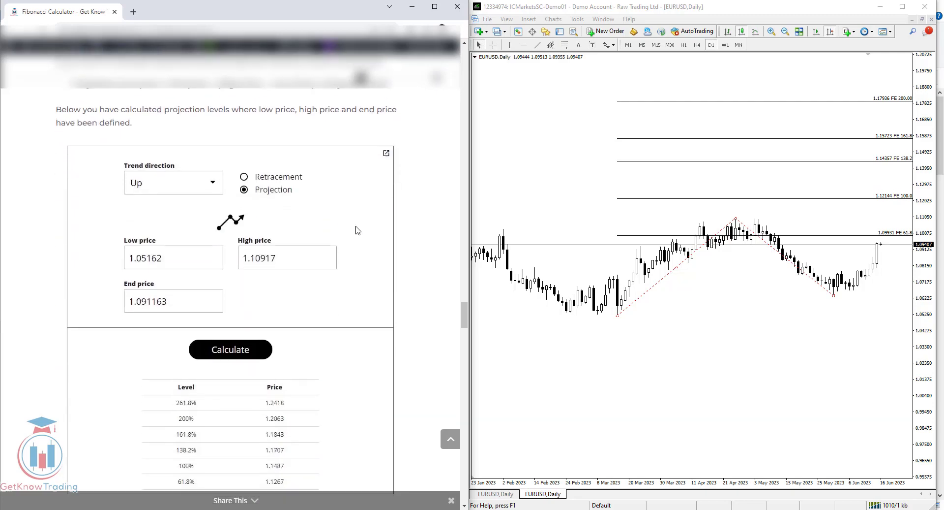
Step: Scroll back to the projection calculator and delete the Fibonacci expansion from the MetaTrader chart
left_click_drag(464, 199, 468, 82)
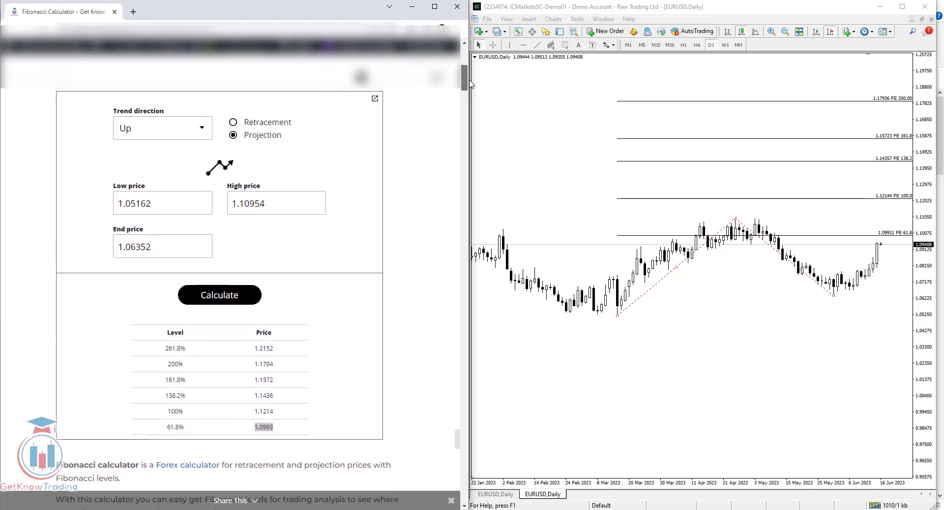
left_click(785, 283)
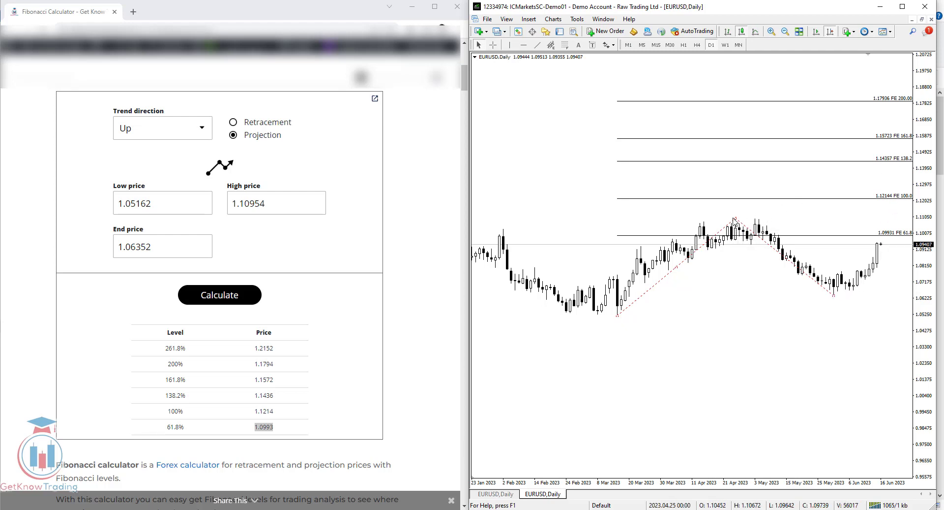
key("Delete")
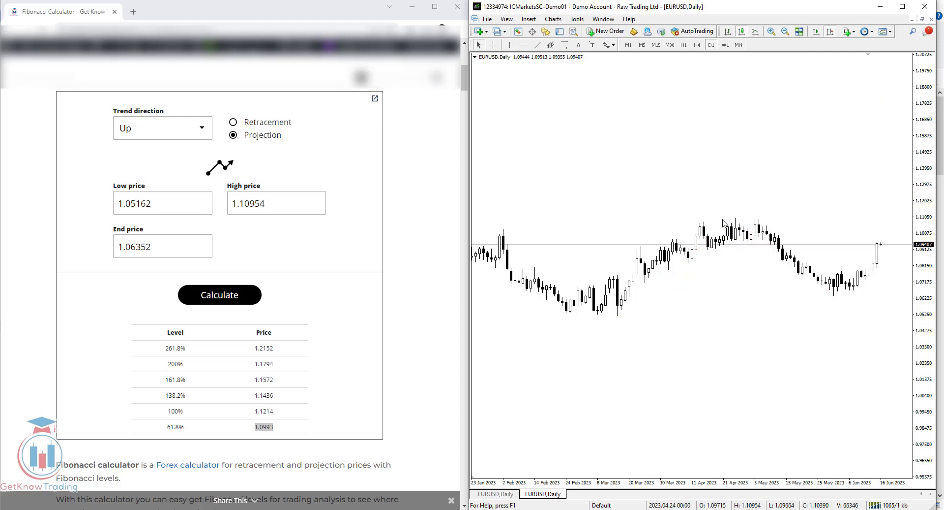
left_click(144, 136)
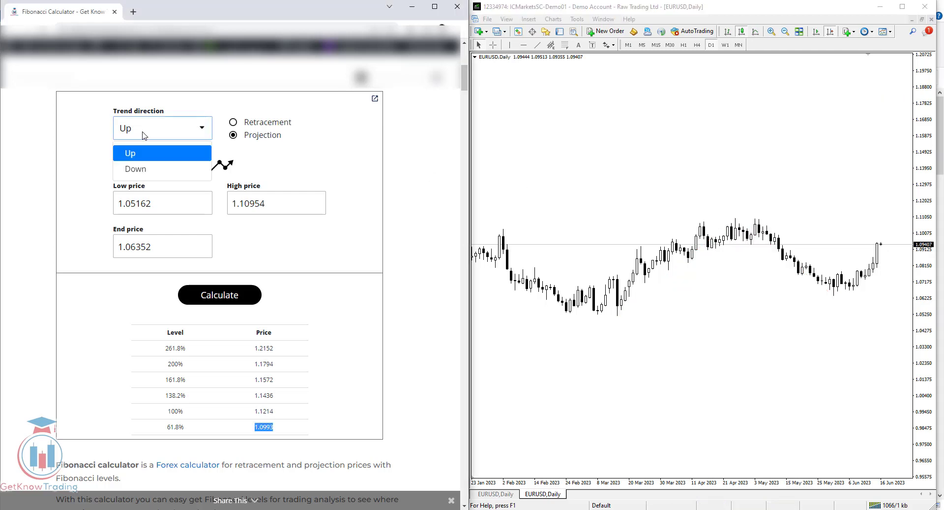
Step: Set the calculator's trend direction to Down and pan the EURUSD chart back to early 2022
left_click(150, 168)
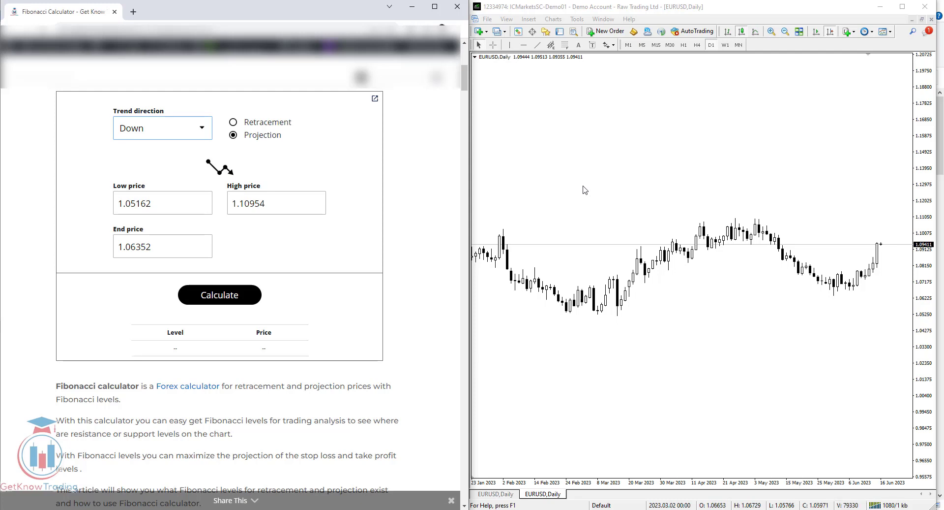
left_click_drag(584, 189, 731, 188)
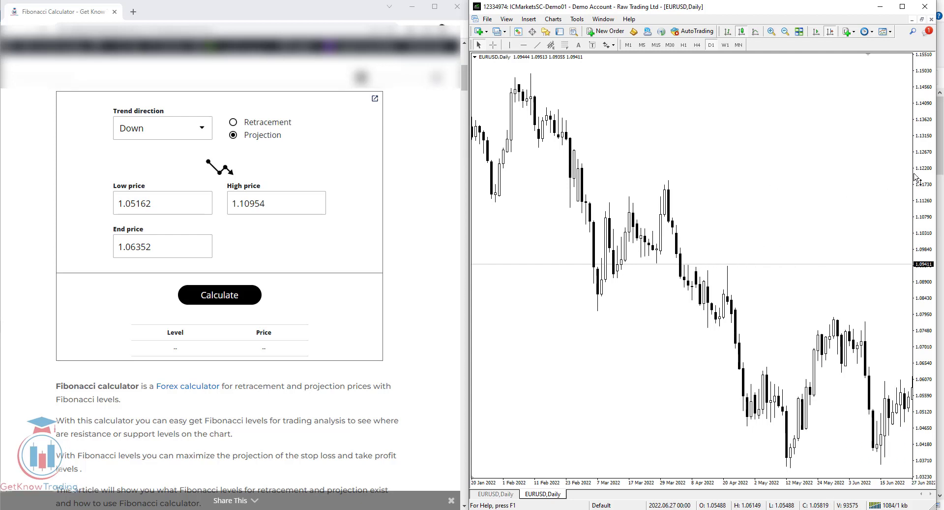
left_click_drag(919, 181, 617, 183)
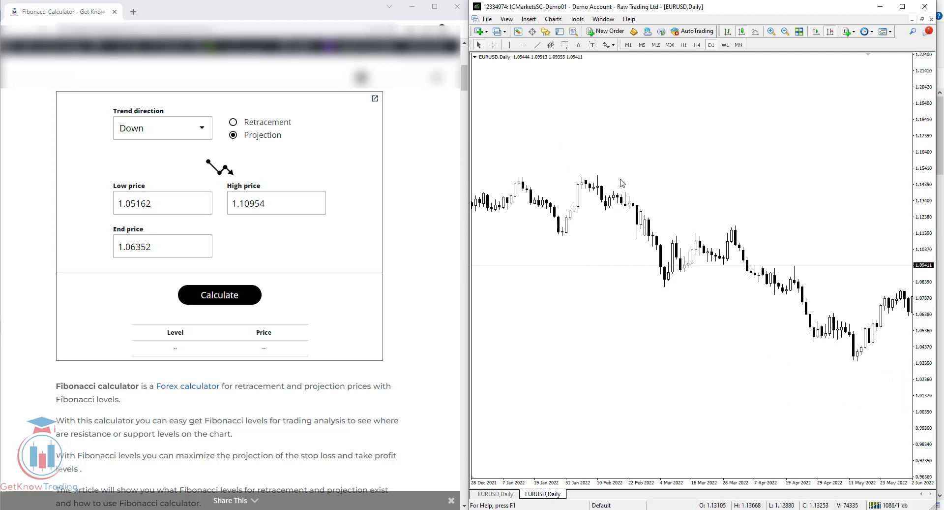
left_click(529, 18)
Step: Draw a Fibonacci expansion from the February 2022 high to the March low and mid-March rebound
mouse_move(566, 79)
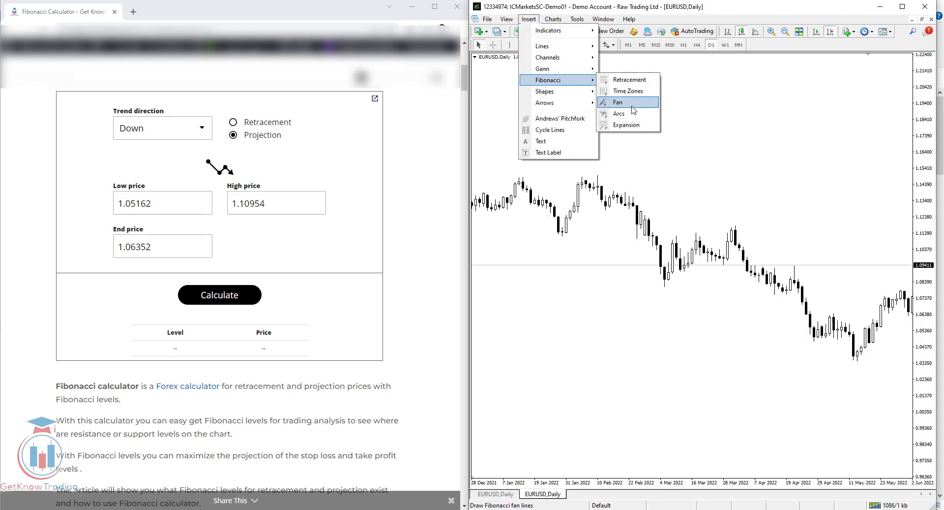
left_click(622, 125)
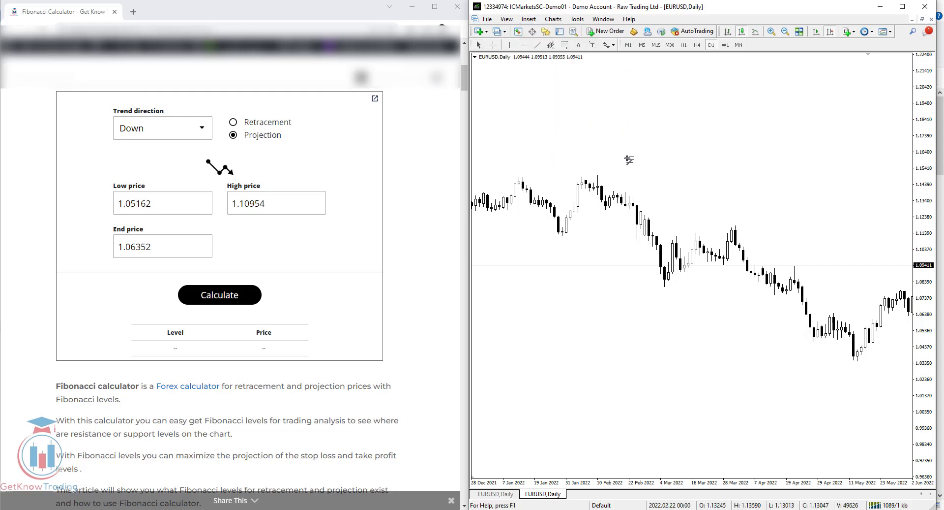
left_click_drag(583, 178, 665, 288)
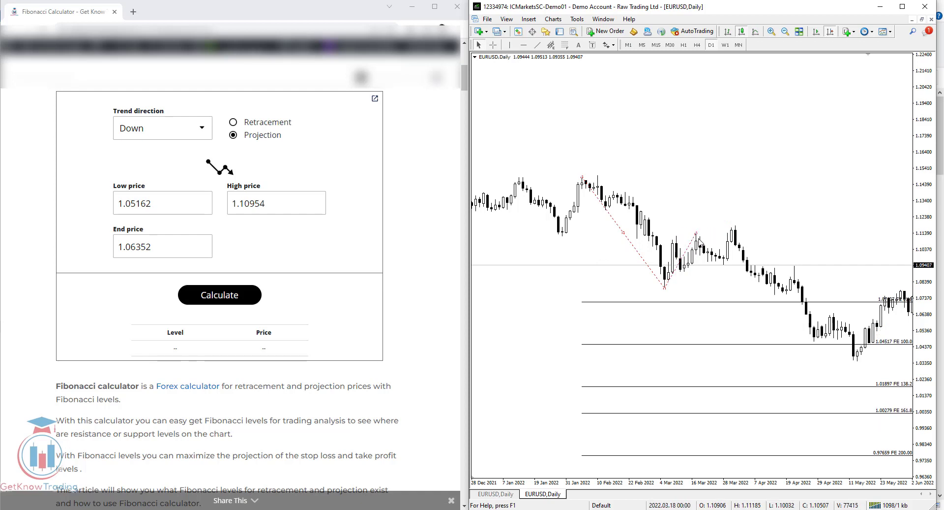
Step: Open the expansion's properties and paste its first anchor 1.148427 into the calculator's High price
double_click(583, 177)
right_click(583, 177)
left_click(609, 180)
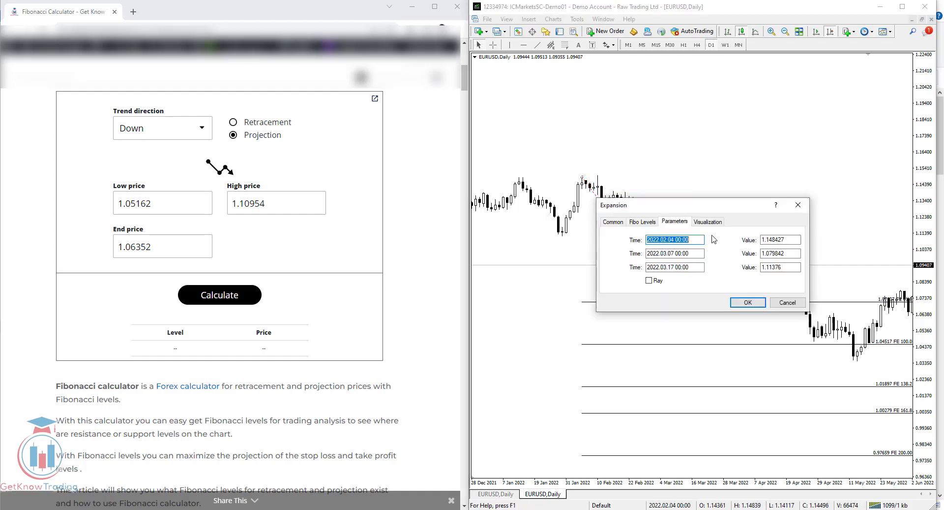
key("Tab")
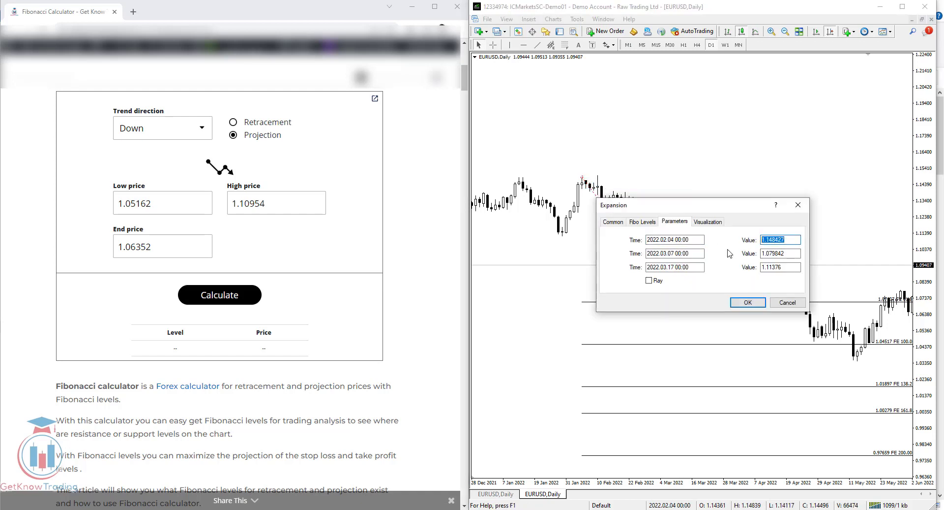
key("ctrl+c")
left_click_drag(160, 203, 103, 209)
key("ctrl+v")
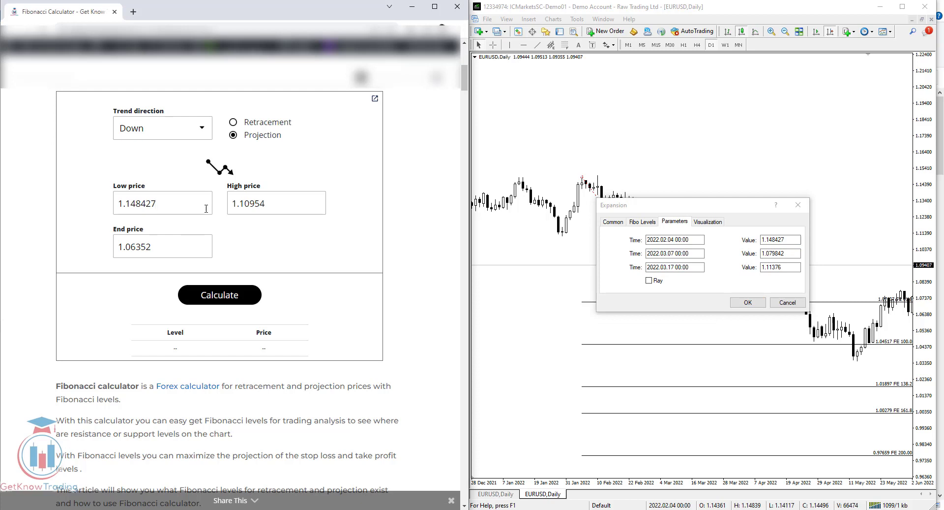
left_click_drag(265, 202, 227, 207)
key("ctrl+v")
Step: Enter Low 1.079842 and End 1.11376 from the anchors and calculate projections down to 0.9342
left_click_drag(802, 254, 761, 253)
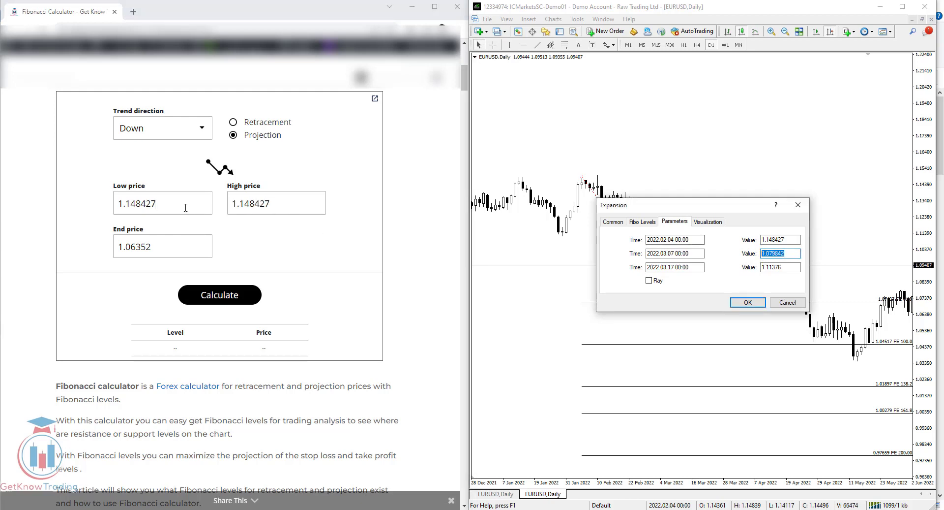
key("ctrl+c")
left_click_drag(185, 207, 106, 207)
key("ctrl+v")
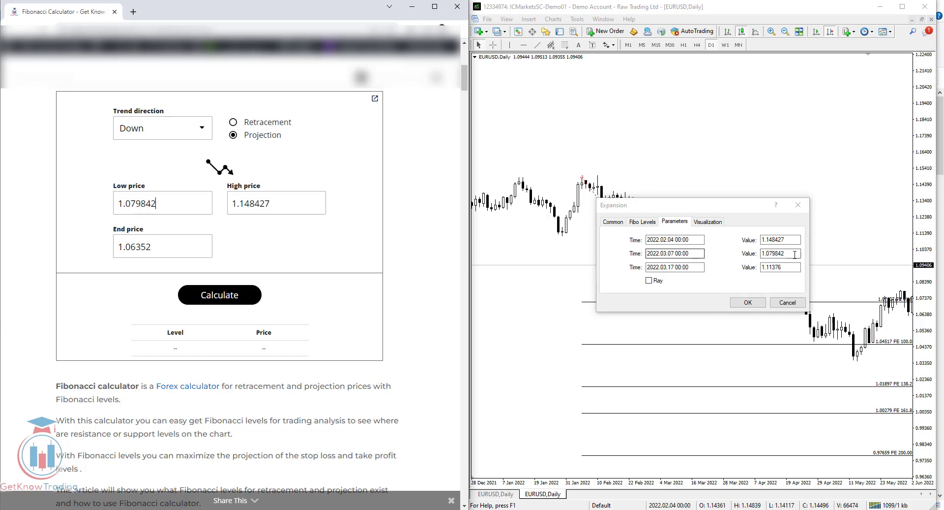
left_click_drag(803, 267, 737, 268)
key("ctrl+c")
left_click_drag(209, 247, 113, 247)
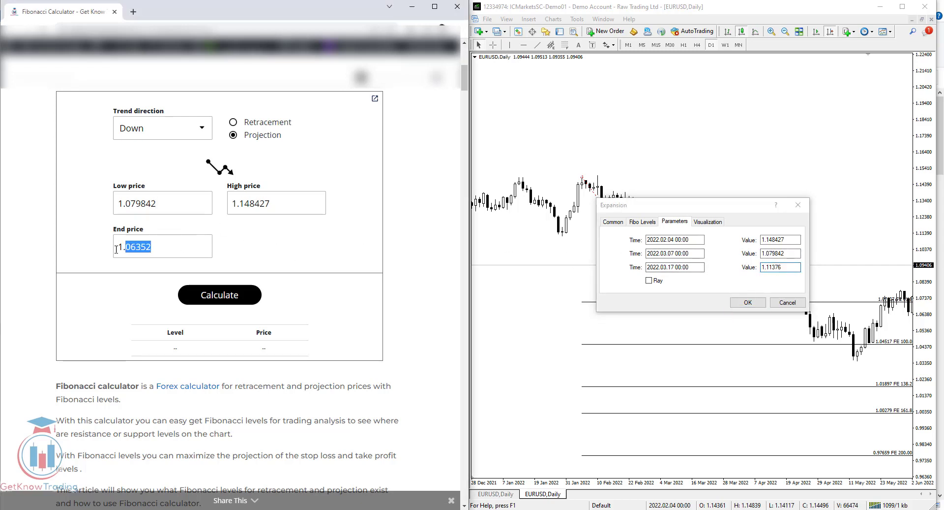
key("ctrl+v")
left_click(209, 298)
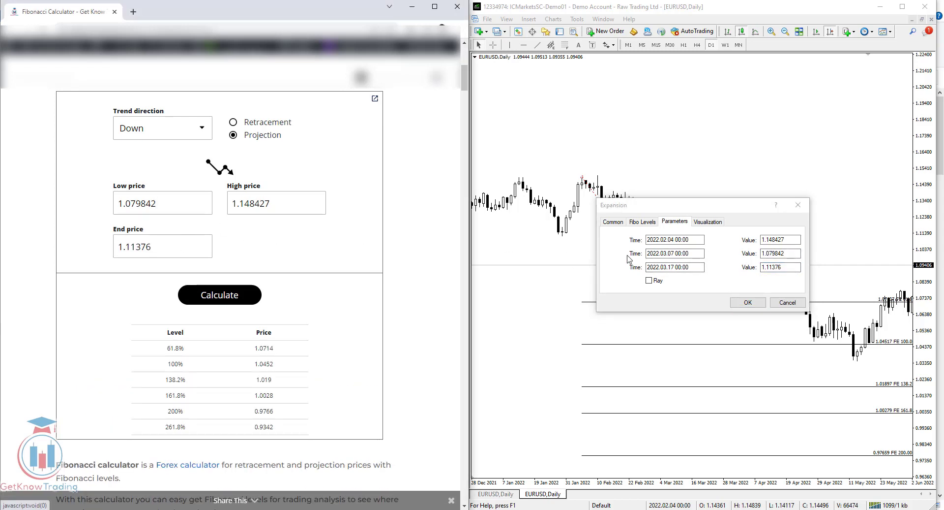
left_click_drag(686, 212, 685, 67)
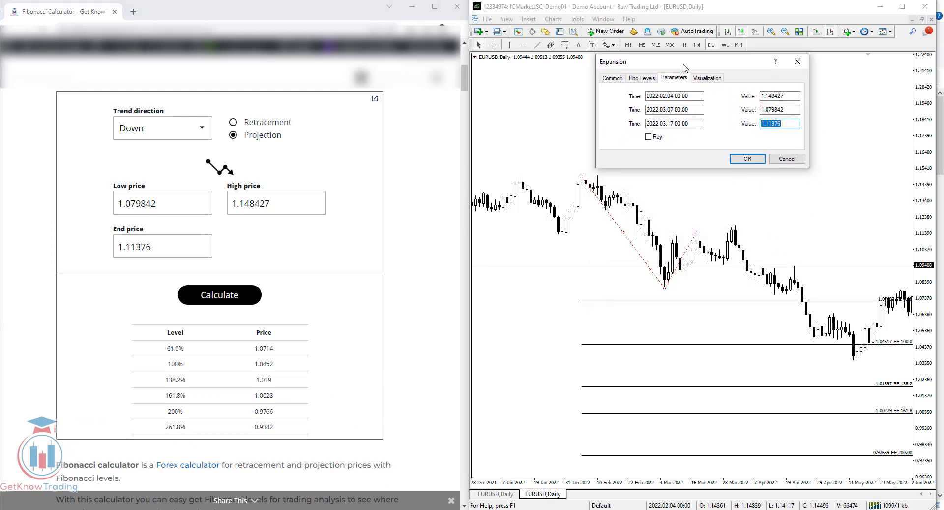
Step: Cancel the expansion properties unchanged and stretch the chart's price scale
left_click(786, 159)
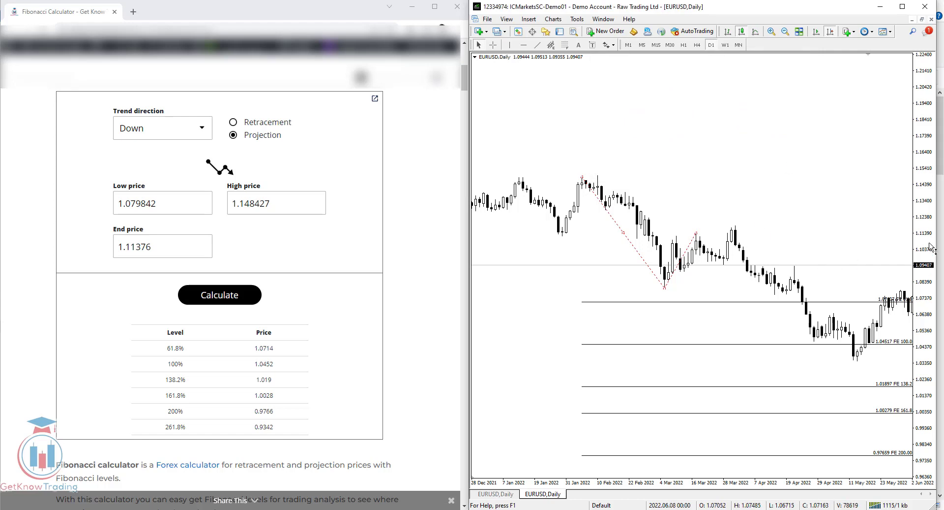
mouse_move(931, 247)
left_mouse_down()
mouse_move(932, 260)
mouse_move(931, 246)
left_mouse_up()
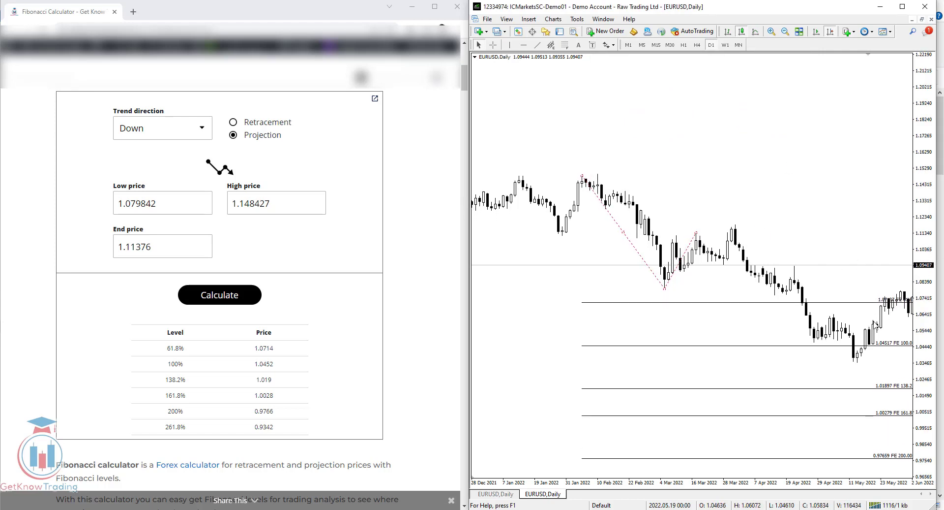
left_click_drag(905, 209, 832, 205)
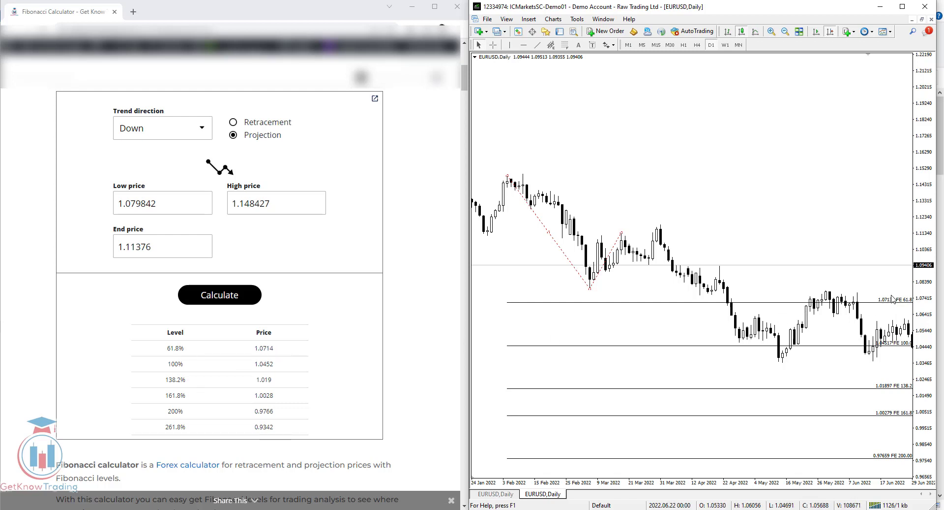
Step: Compare the 61.8% and 138.2% (1.019) projections with the FE lines while panning forward
left_click_drag(274, 347, 260, 346)
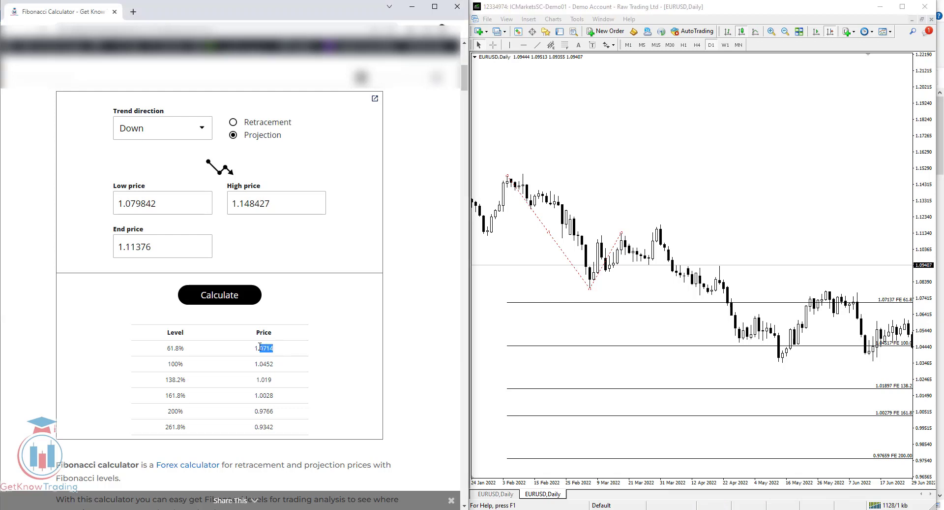
left_click_drag(892, 360, 906, 391)
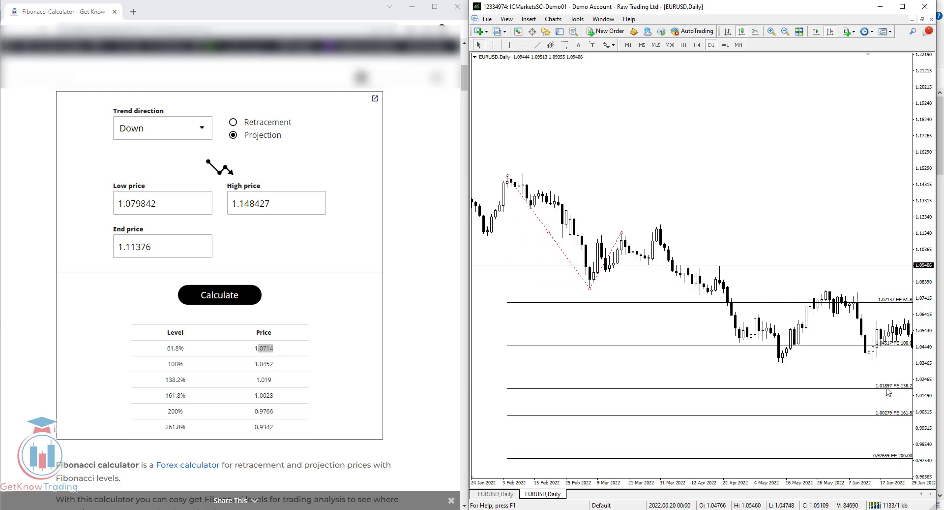
left_click_drag(272, 379, 265, 379)
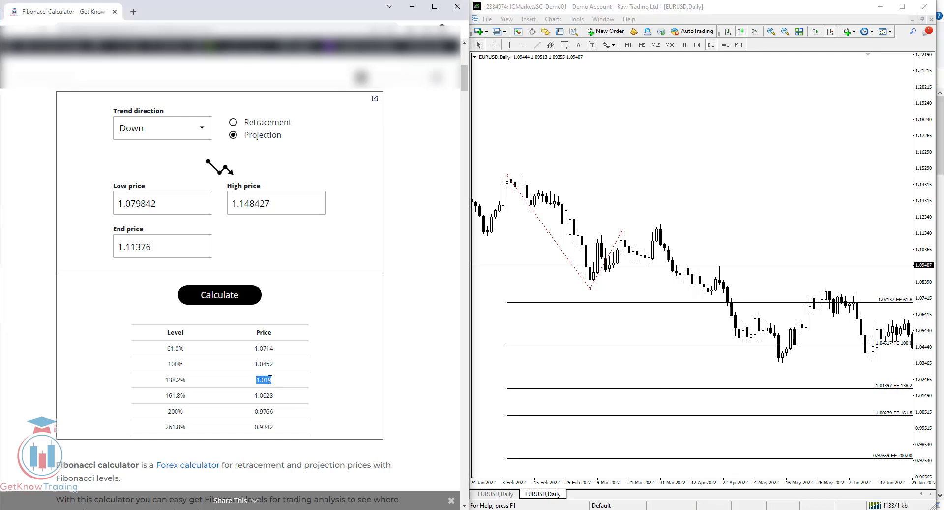
left_click_drag(684, 214, 658, 215)
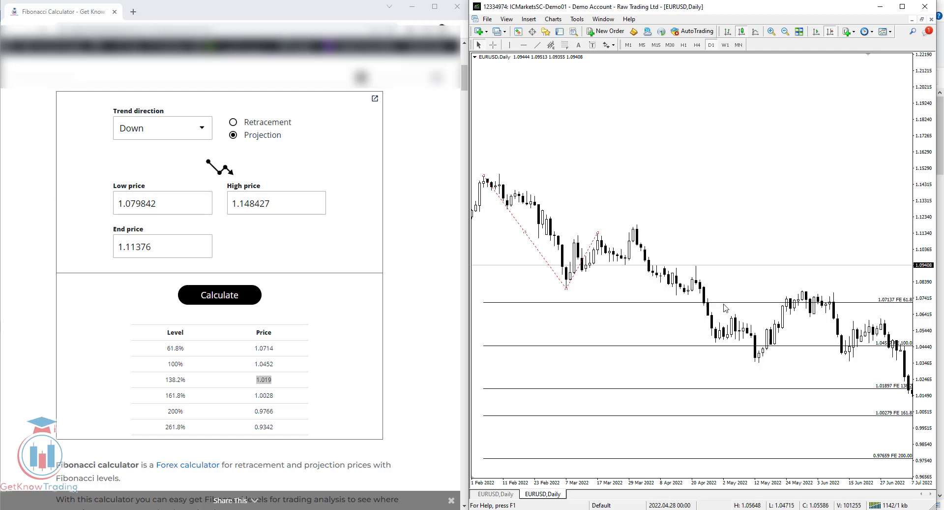
scroll(727, 363, "down", 5)
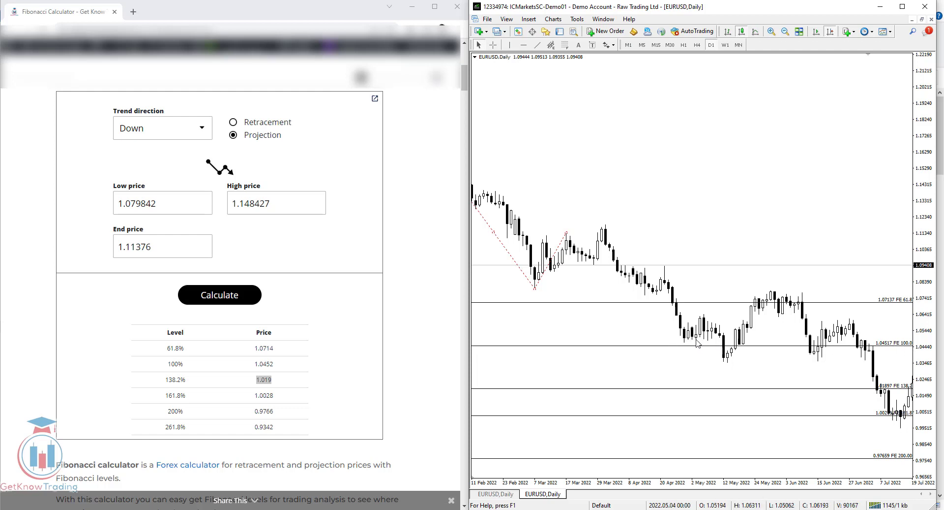
scroll(745, 365, "down", 10)
scroll(738, 366, "down", 5)
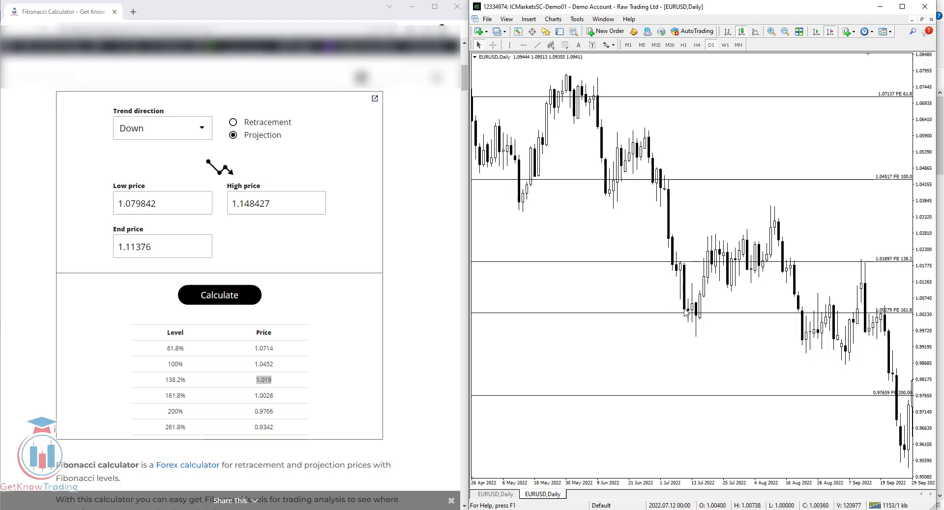
Step: Pan the EURUSD chart back to Jan–Jun 2022 and compare FE 61.8–FE 200 with the calculator
left_click_drag(627, 301, 744, 302)
left_click_drag(908, 150, 765, 176)
left_click(295, 283)
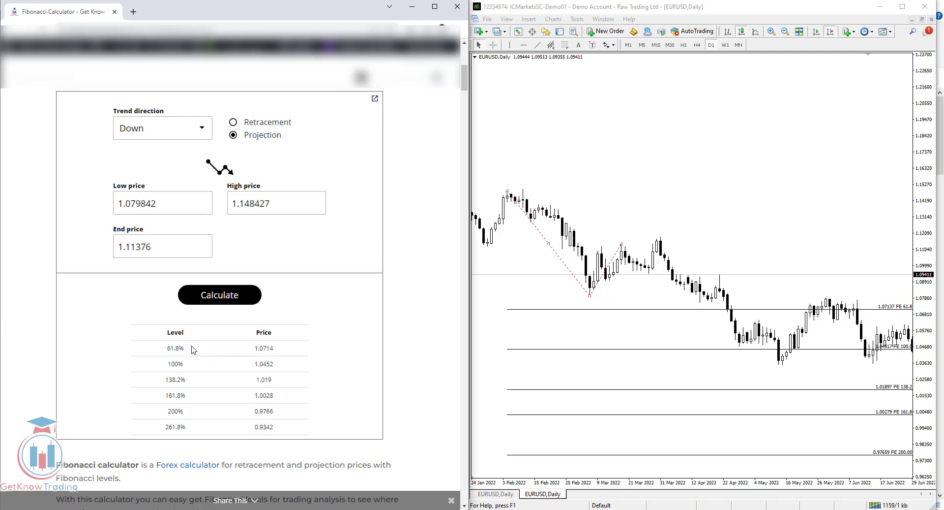
left_click(766, 198)
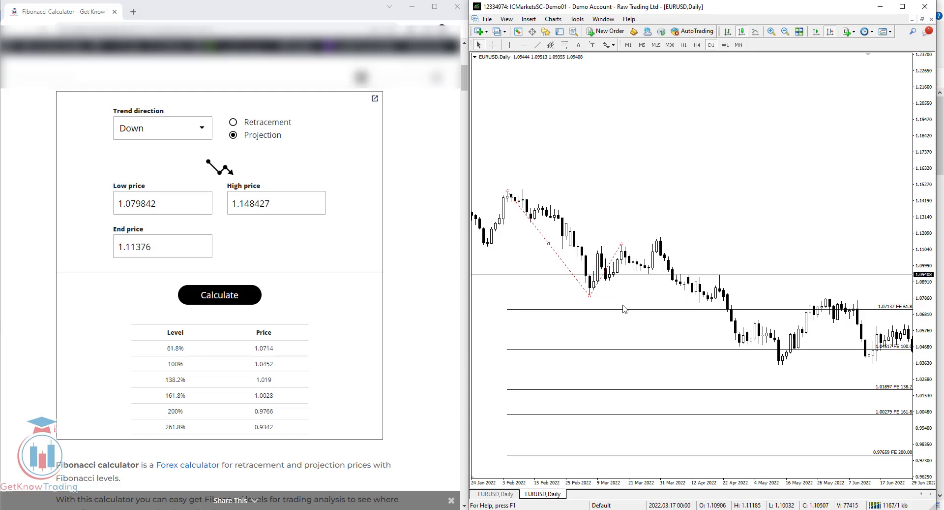
left_click(370, 235)
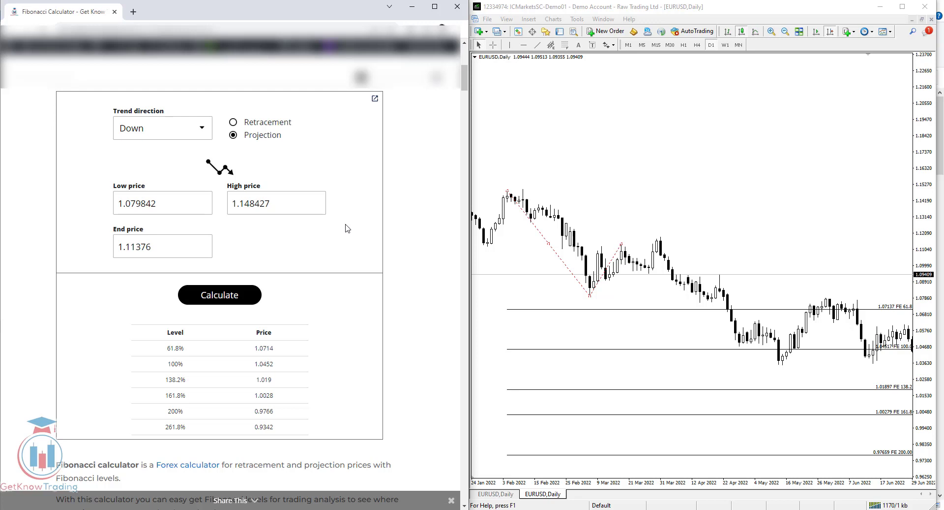
left_click(599, 173)
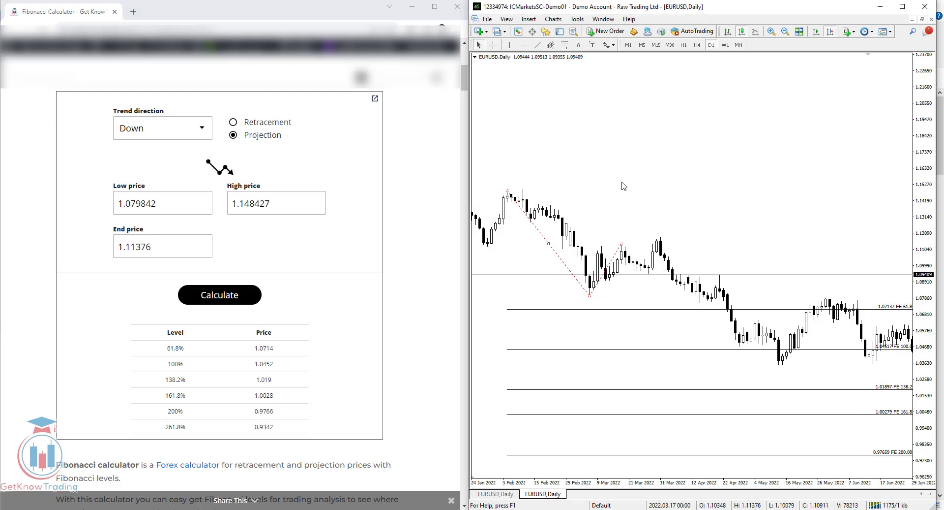